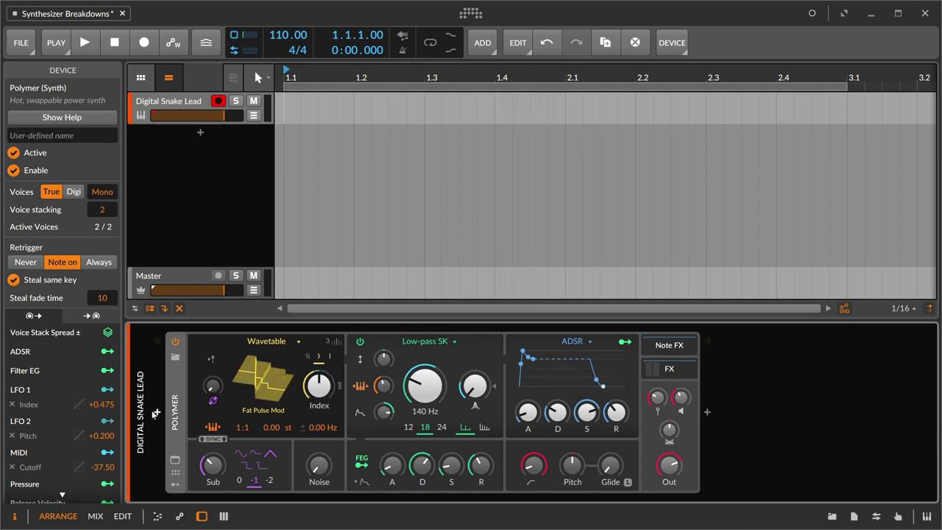
- Check the oscillator types, keeping Wavetable, and look at the devices in Polymer's FX chain
click(268, 341)
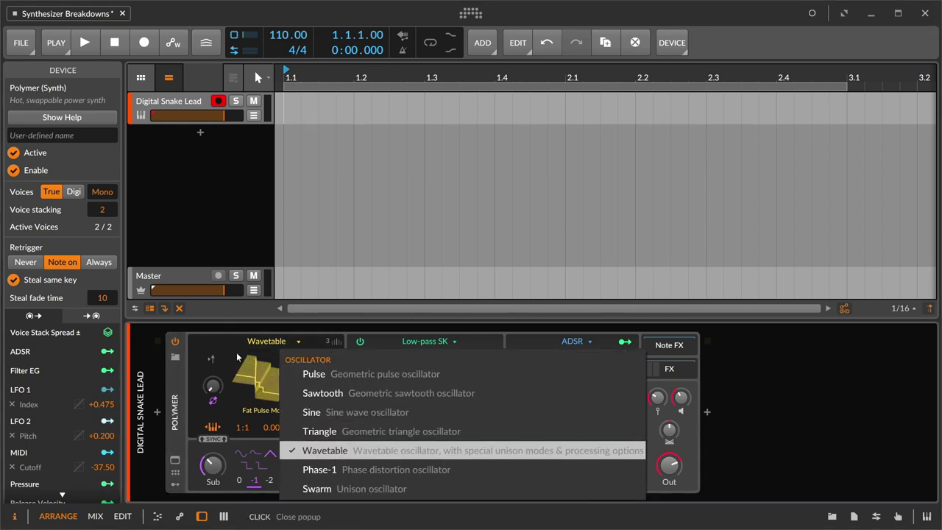
click(332, 454)
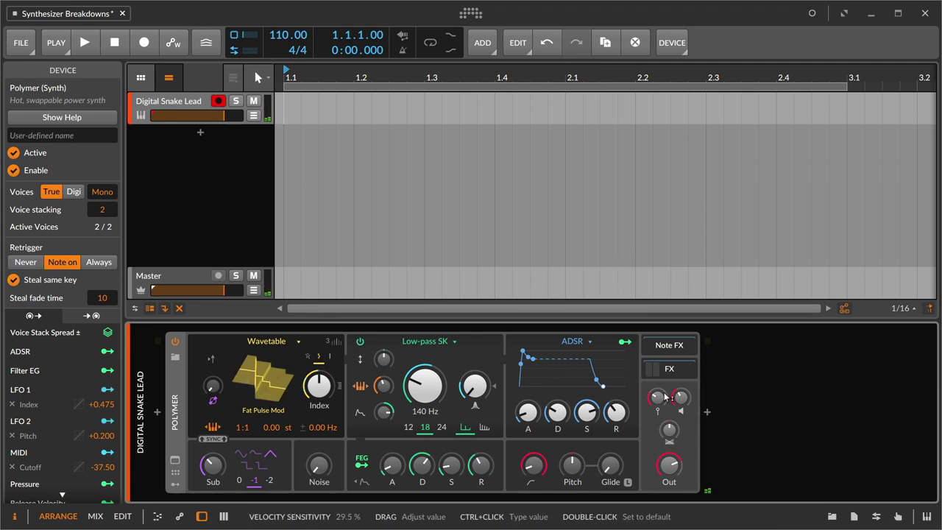
click(676, 366)
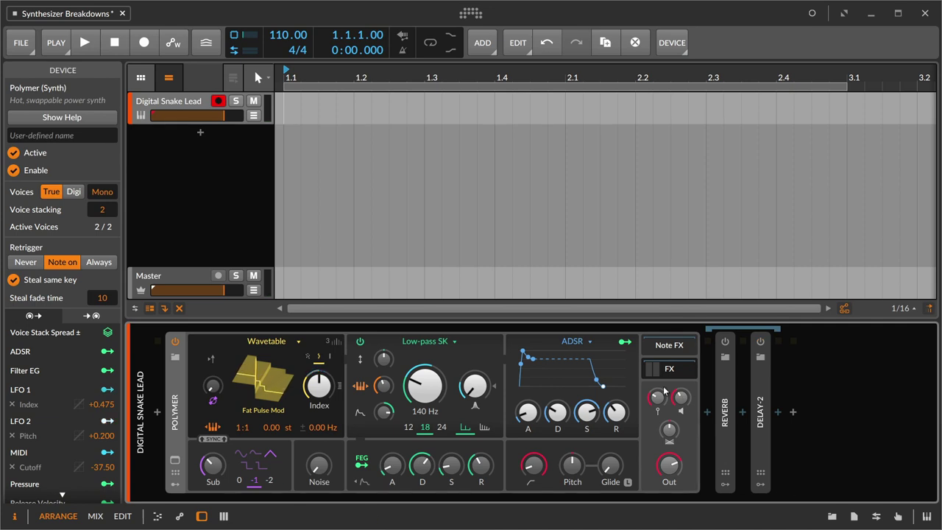
click(675, 369)
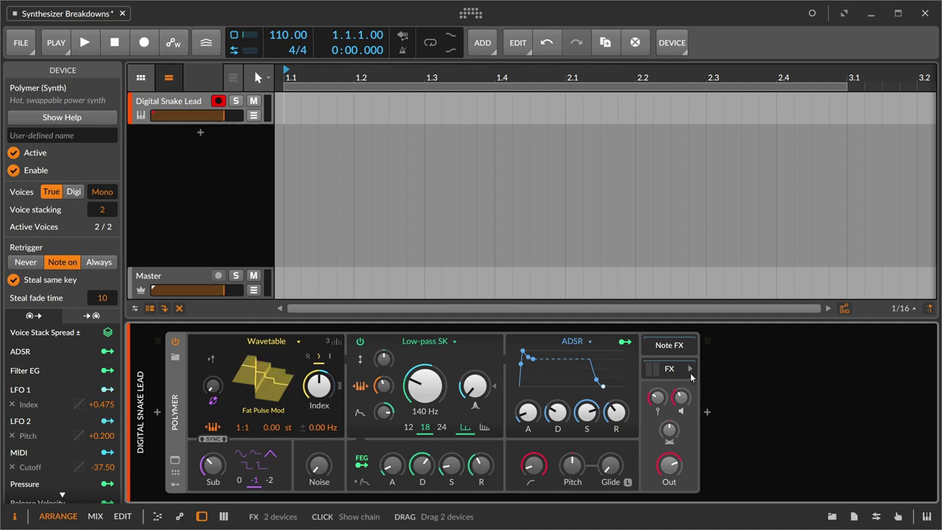
click(671, 298)
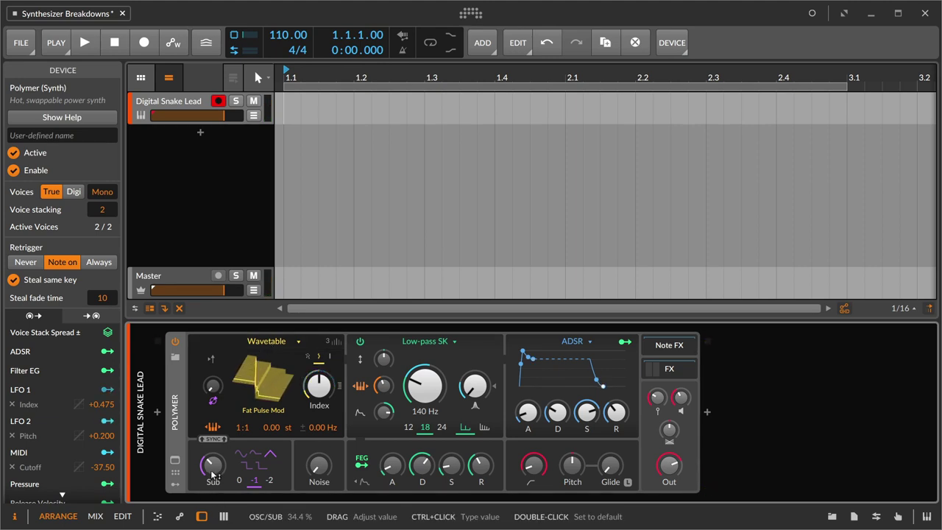
- Adjust the oscillator/sub mix and set LFO 1's modulation of the wavetable Index to +0.208
mouse_move(213, 477)
mouse_down()
mouse_move(212, 383)
mouse_move(213, 488)
mouse_move(213, 476)
mouse_up()
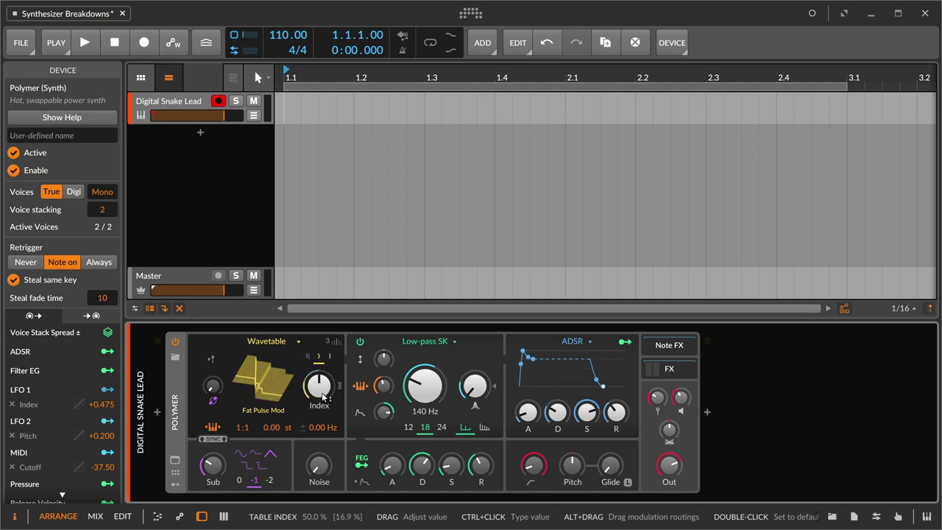
click(176, 487)
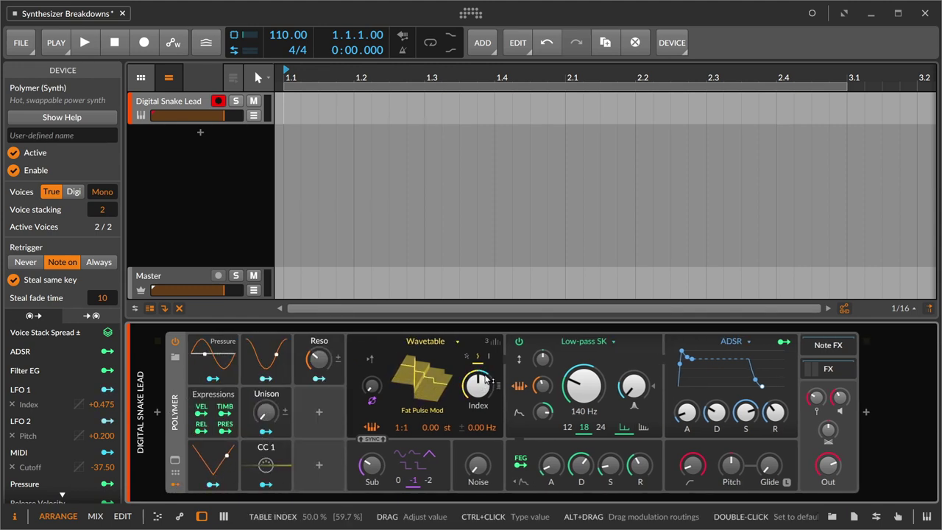
click(215, 458)
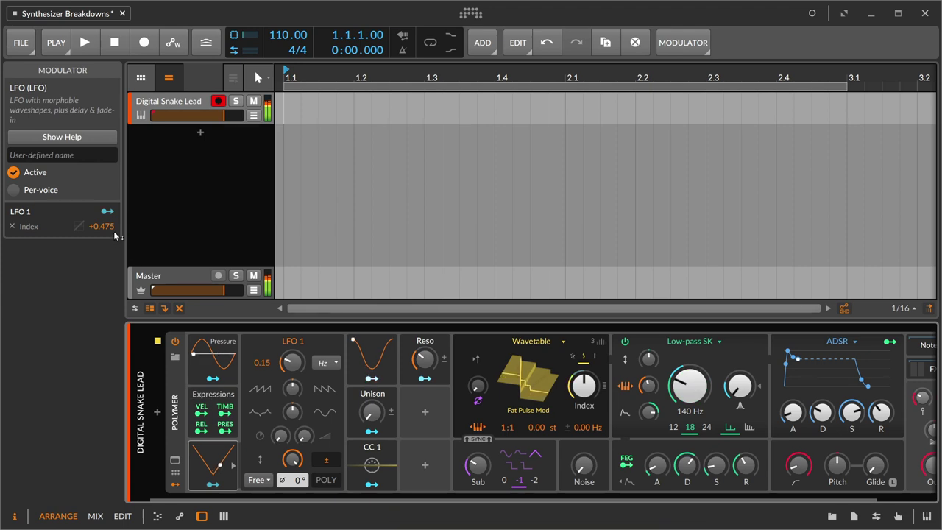
drag(295, 463, 295, 471)
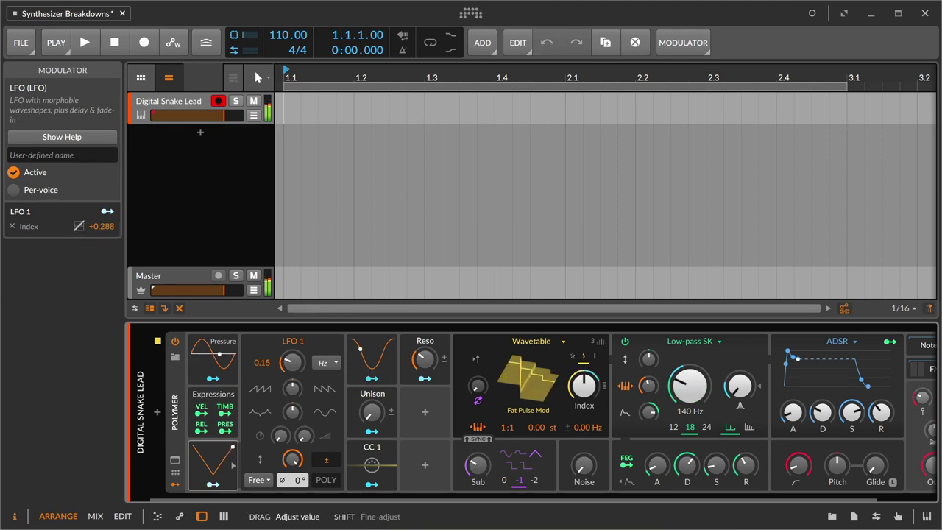
drag(112, 229, 112, 229)
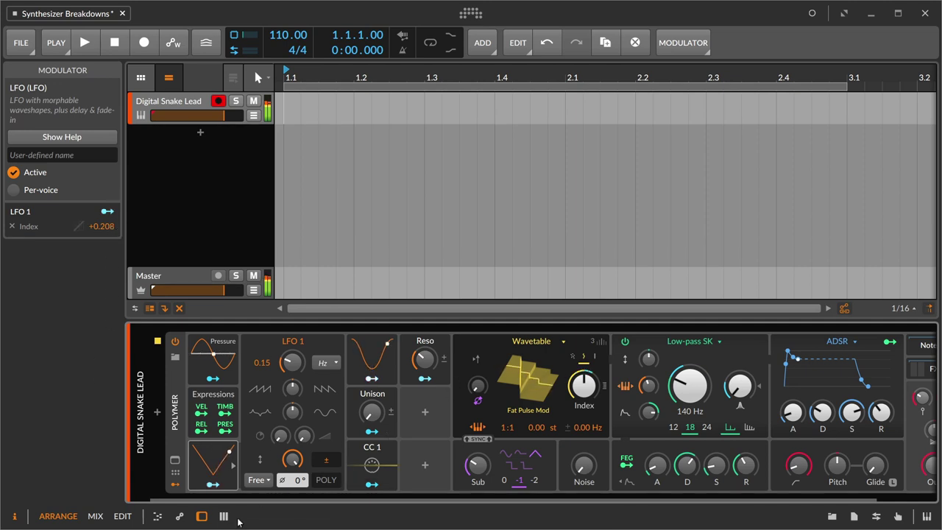
click(233, 446)
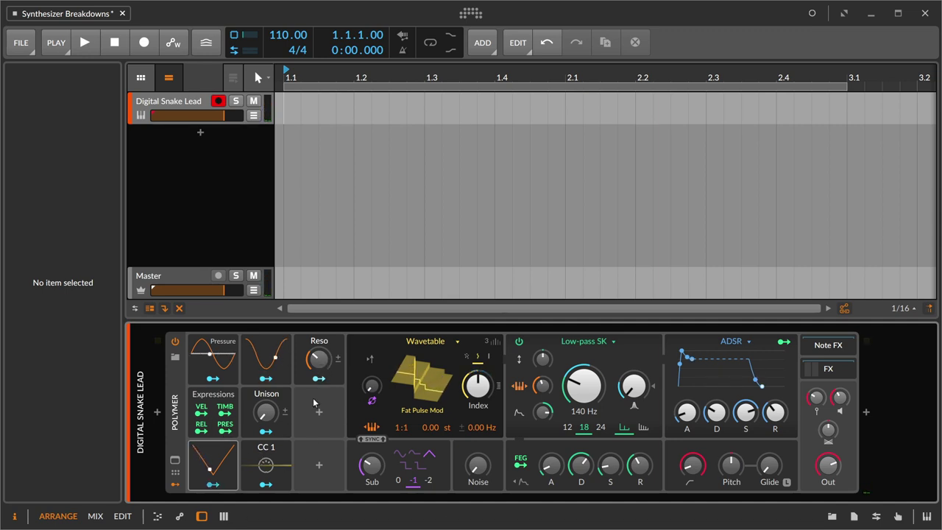
- Switch the Vibrato modulator's level control to Manual, try its level at 100 %, and set it to 0 %
click(222, 347)
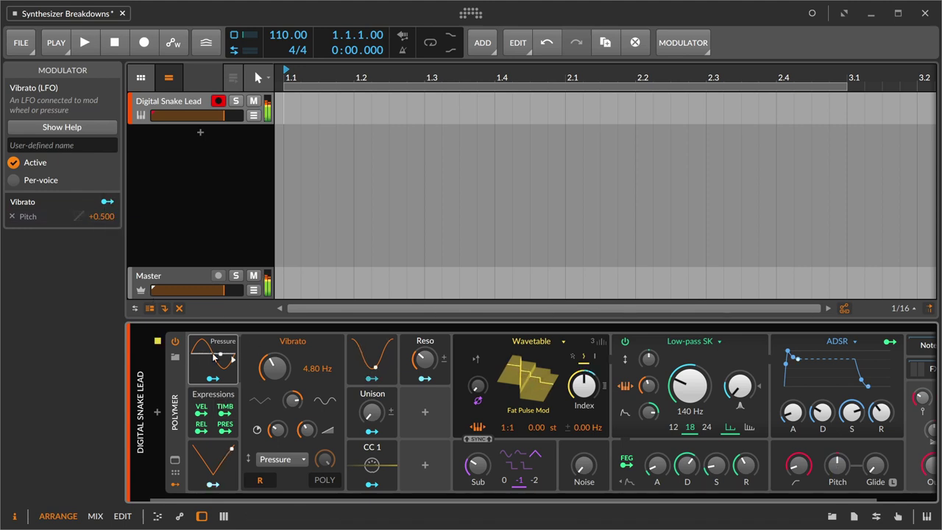
click(280, 469)
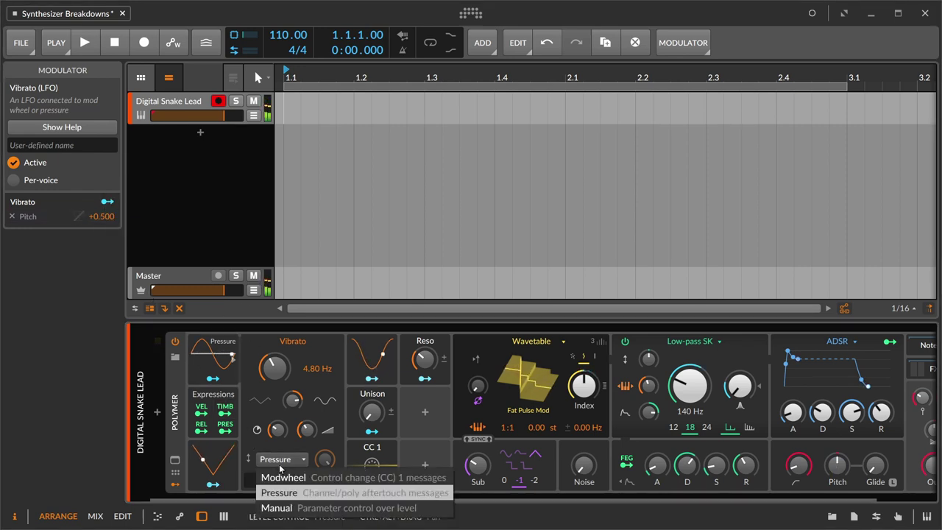
click(287, 460)
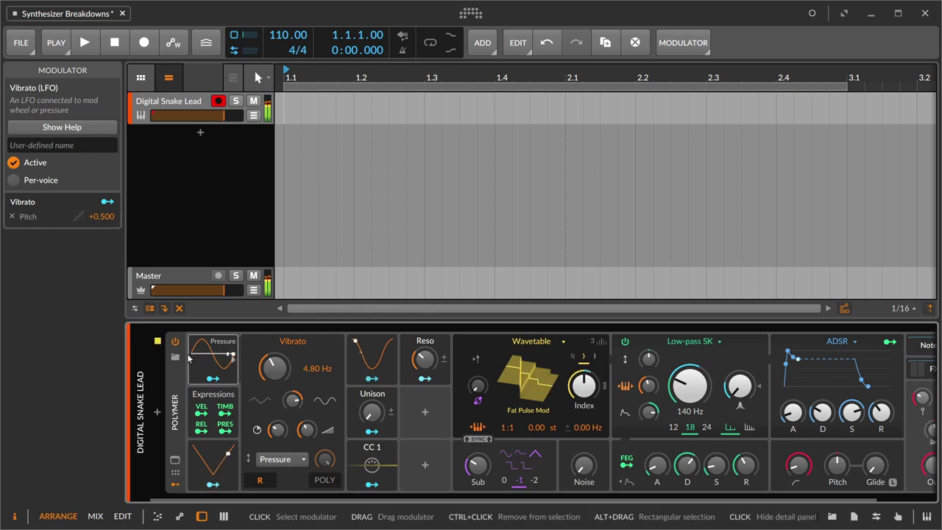
click(287, 460)
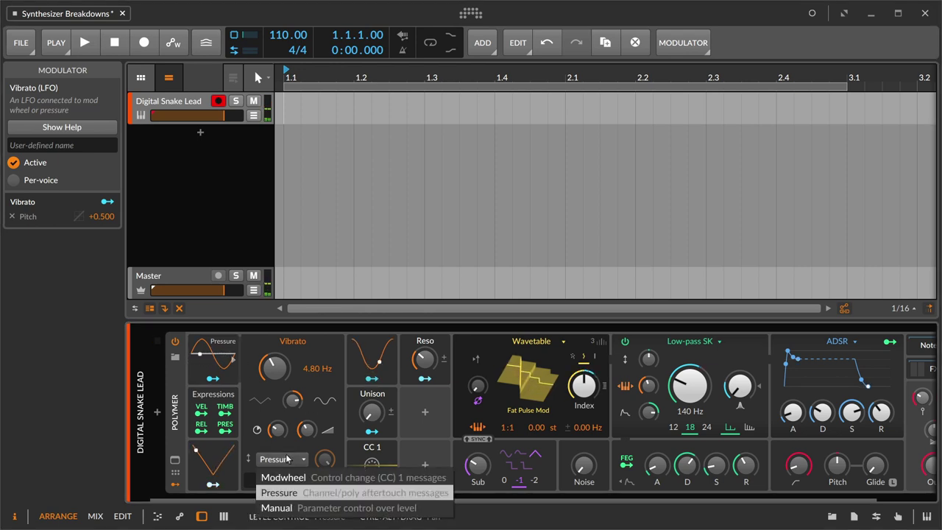
click(330, 508)
drag(329, 466, 329, 456)
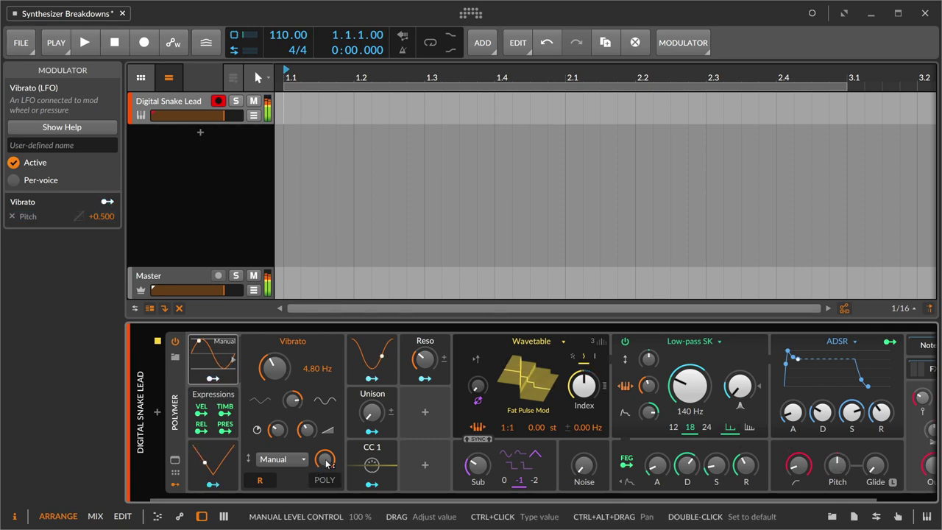
drag(324, 459, 325, 491)
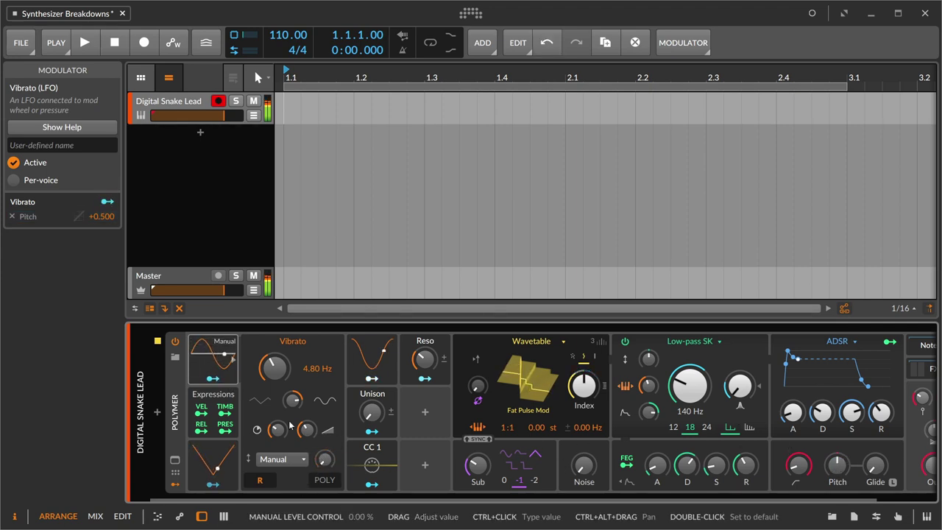
click(226, 358)
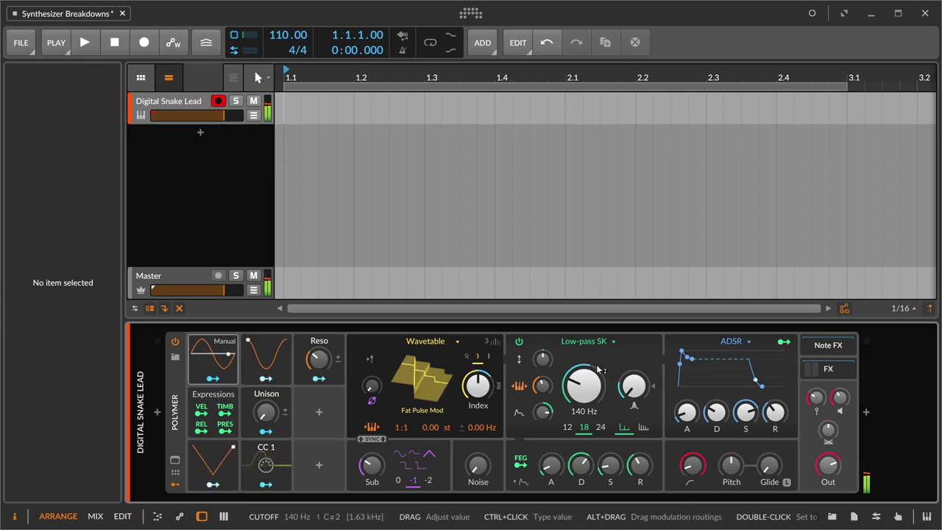
- Inspect the CC 1 MIDI modulator's cutoff mapping and the Expressions modulator's velocity mapping
click(273, 455)
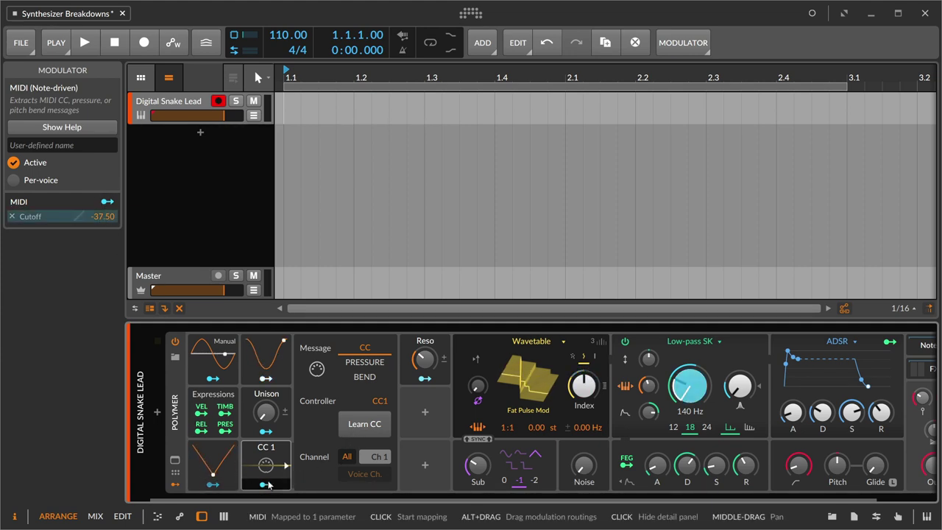
click(273, 458)
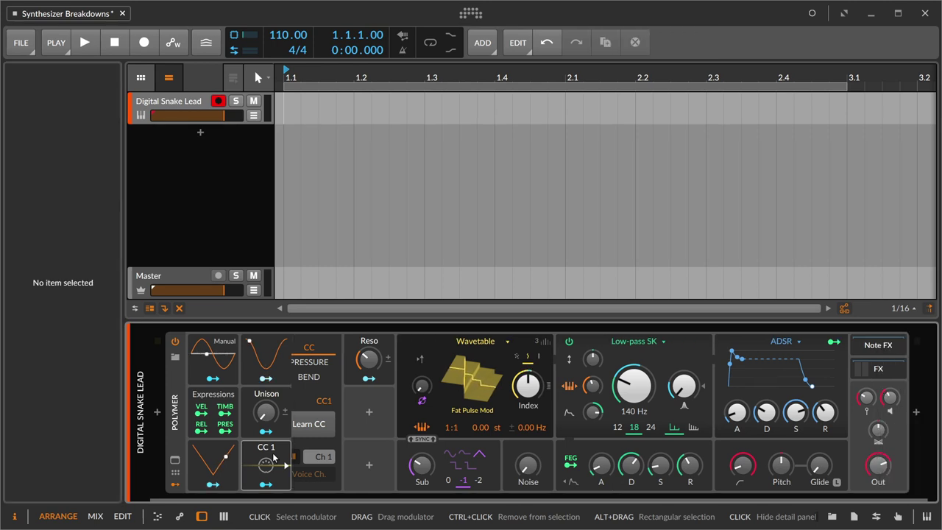
click(220, 401)
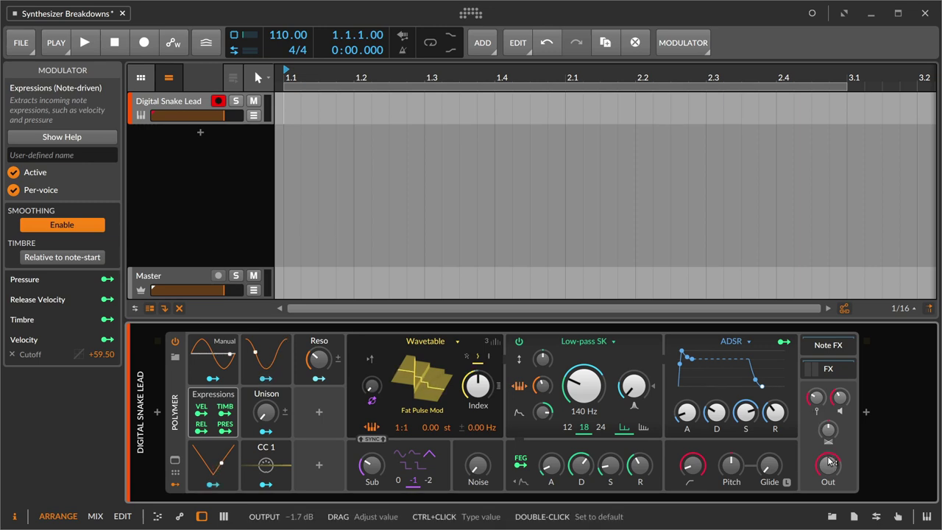
- Try Polymer's velocity sensitivity at 100 % and turn it back down
click(816, 399)
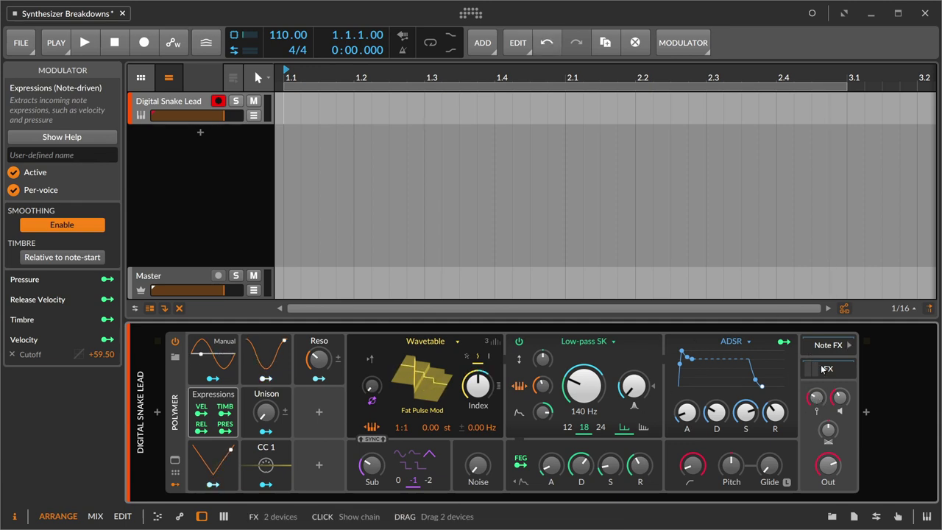
double_click(819, 399)
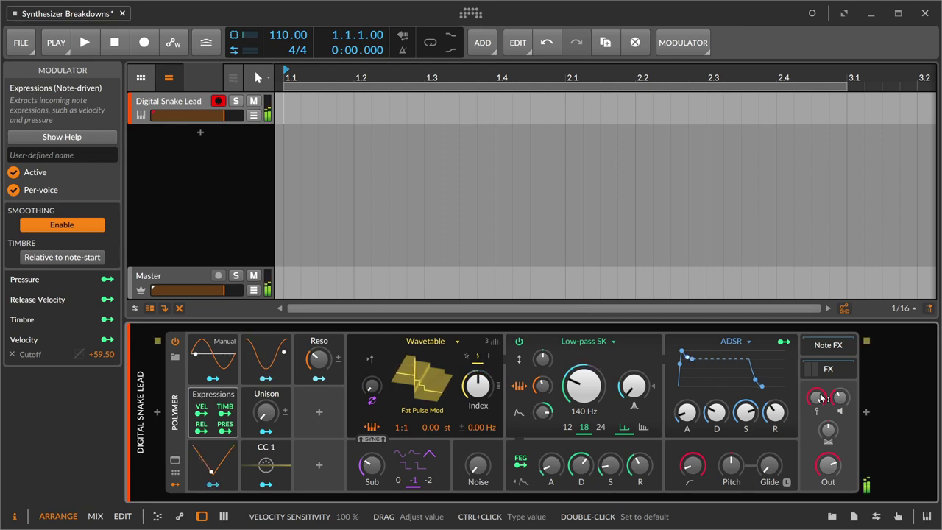
drag(823, 398, 822, 441)
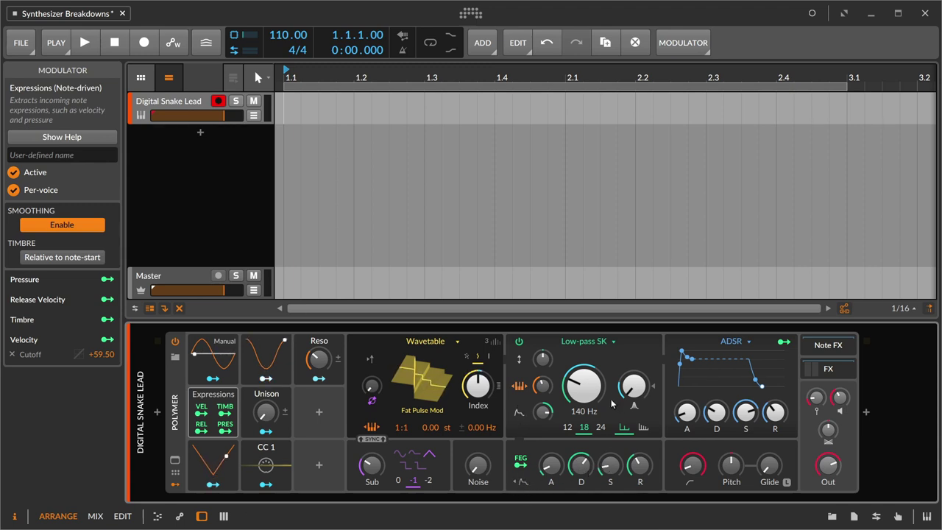
- Adjust the filter's cutoff modulation amount and the filter envelope's decay and sustain, with the decay at 2.21 s
click(545, 418)
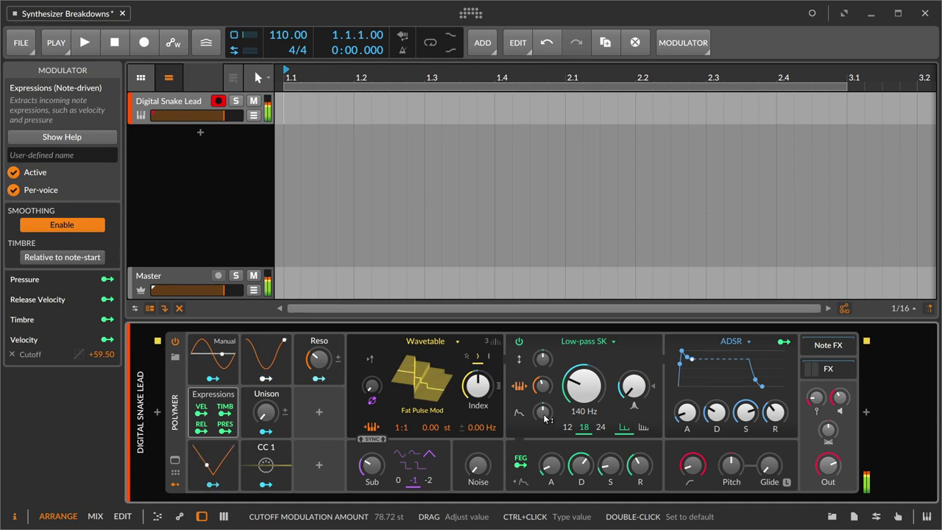
mouse_move(545, 418)
mouse_down()
mouse_move(545, 435)
mouse_move(545, 412)
mouse_up()
drag(581, 465, 586, 465)
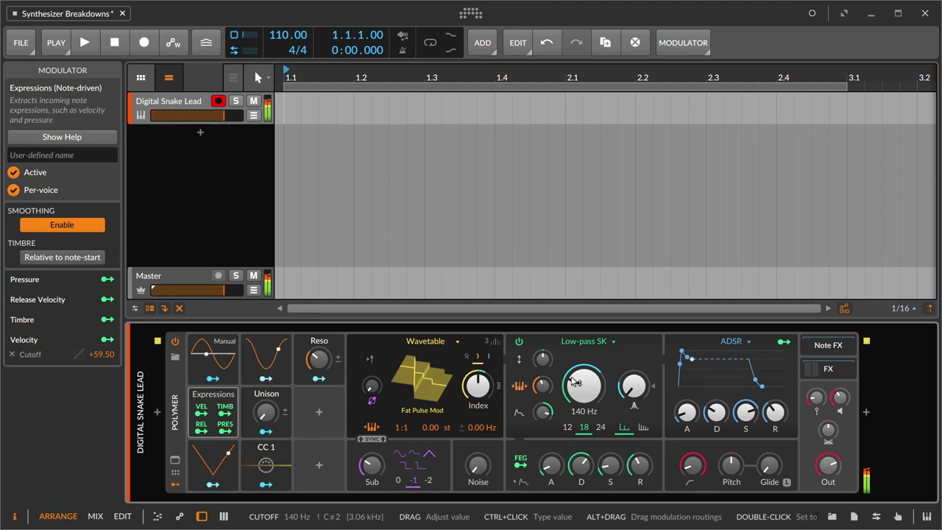
drag(610, 464, 586, 473)
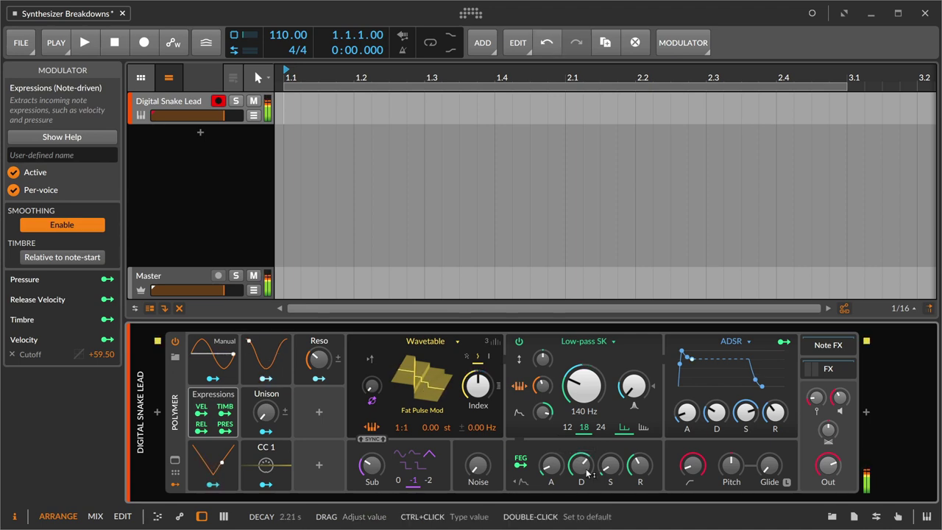
click(633, 388)
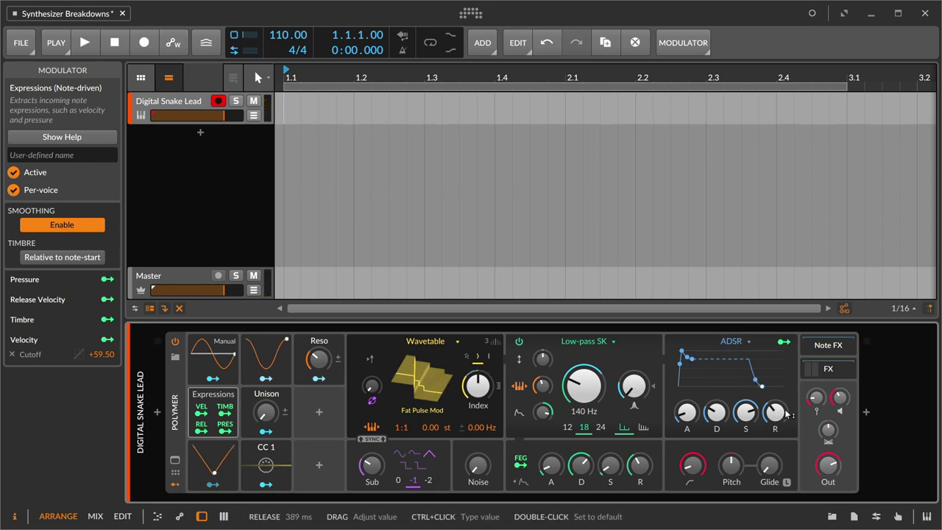
- Lengthen the release of both the amplitude ADSR envelope and the filter envelope
drag(786, 413, 786, 375)
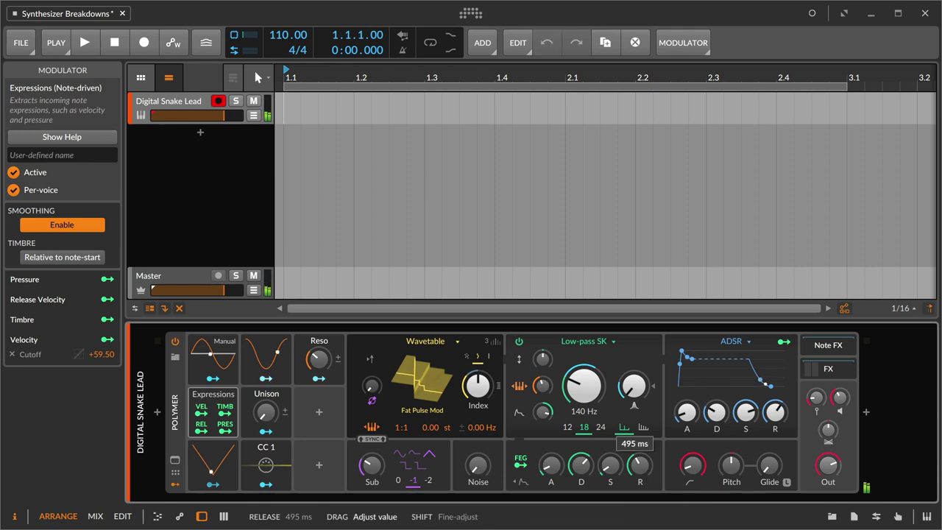
drag(640, 464, 640, 456)
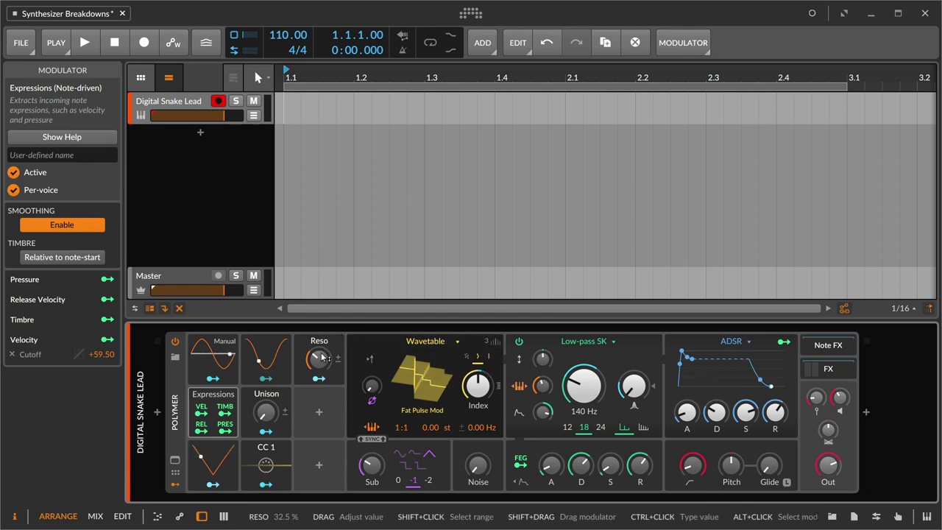
- Set the Reso macro to 37.0 % and the Unison macro to 57.7 %
mouse_move(321, 358)
mouse_down()
mouse_move(322, 310)
mouse_move(321, 382)
mouse_move(322, 341)
mouse_move(322, 350)
mouse_up()
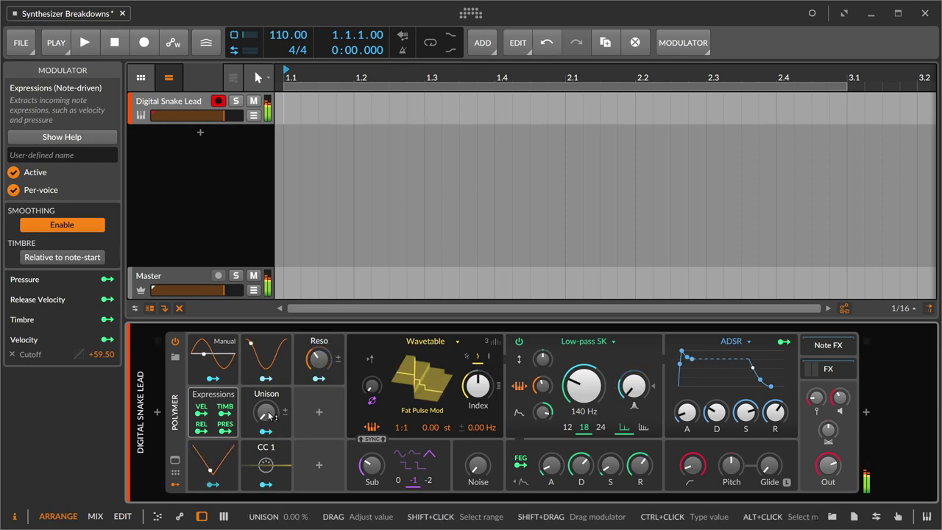
drag(269, 415, 269, 362)
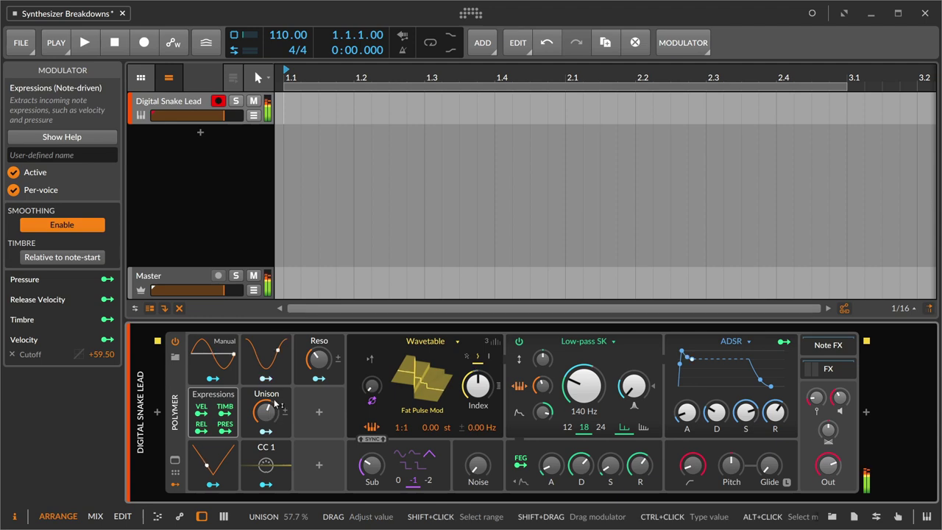
- Inspect the Unison macro's detune mapping and the wavetable oscillator's unison settings, and turn the macro fully down
click(274, 421)
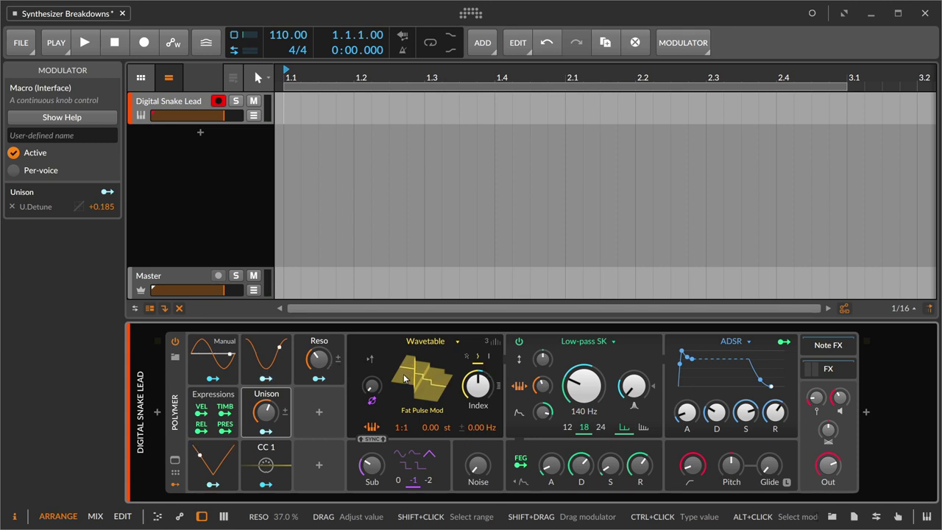
click(492, 341)
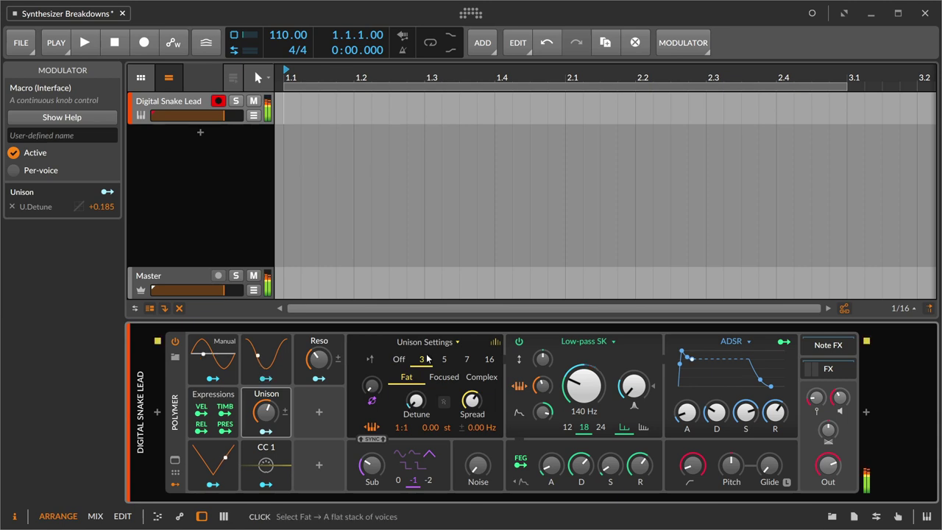
drag(267, 424, 267, 460)
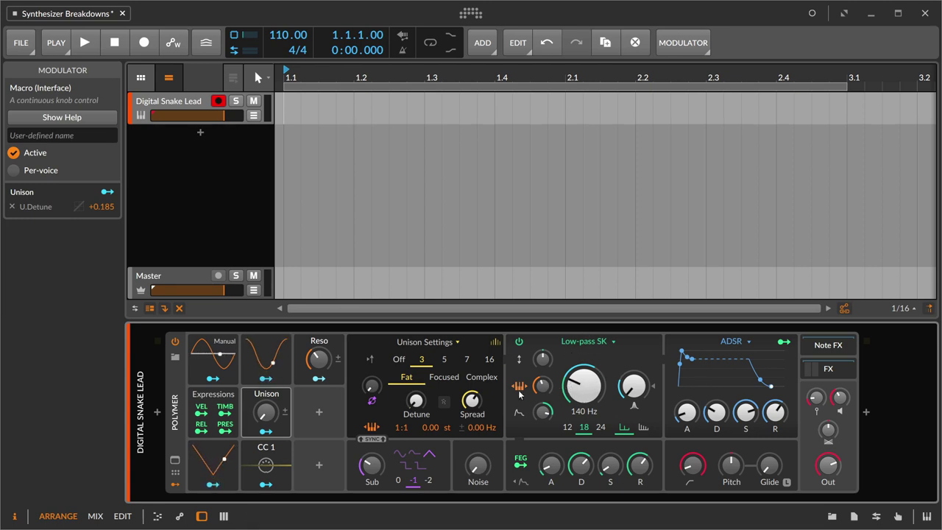
- Turn the filter's key tracking fully down and remove the Expressions modulator's velocity mapping to the cutoff
drag(541, 358, 541, 391)
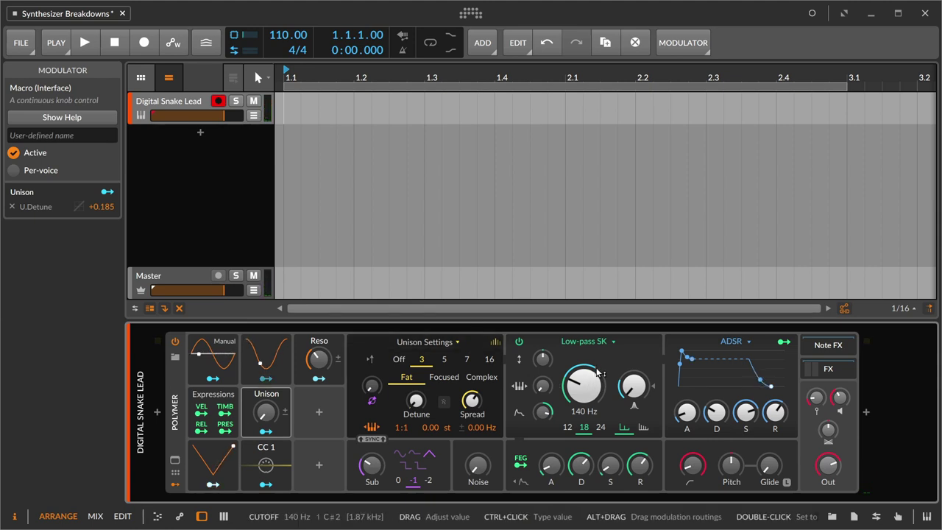
click(201, 413)
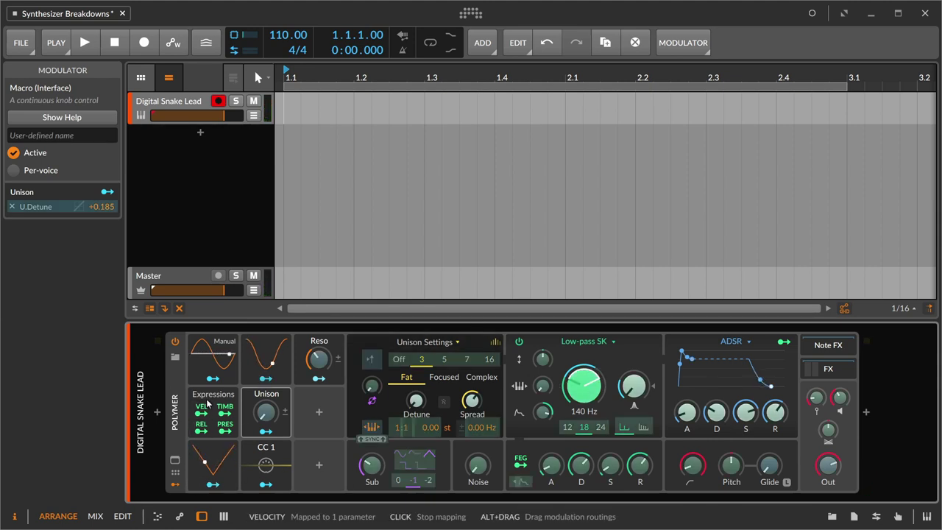
click(204, 394)
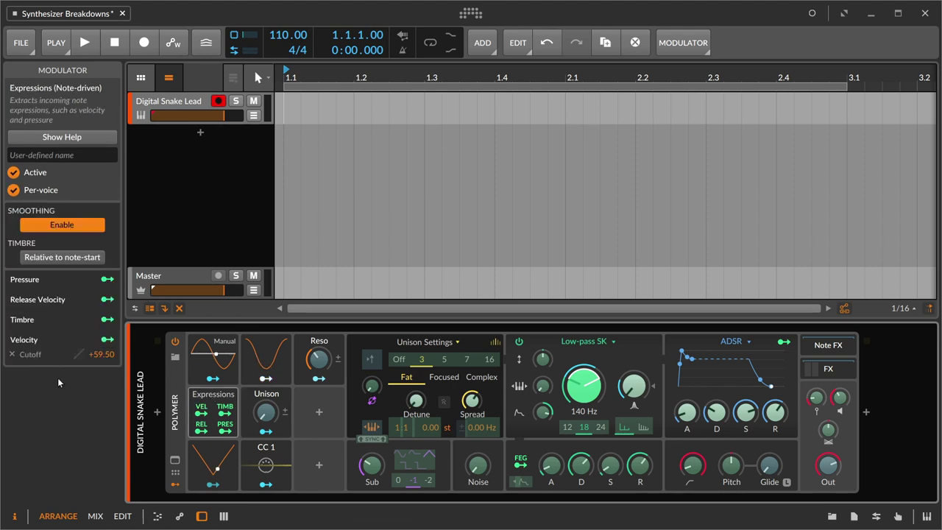
click(13, 355)
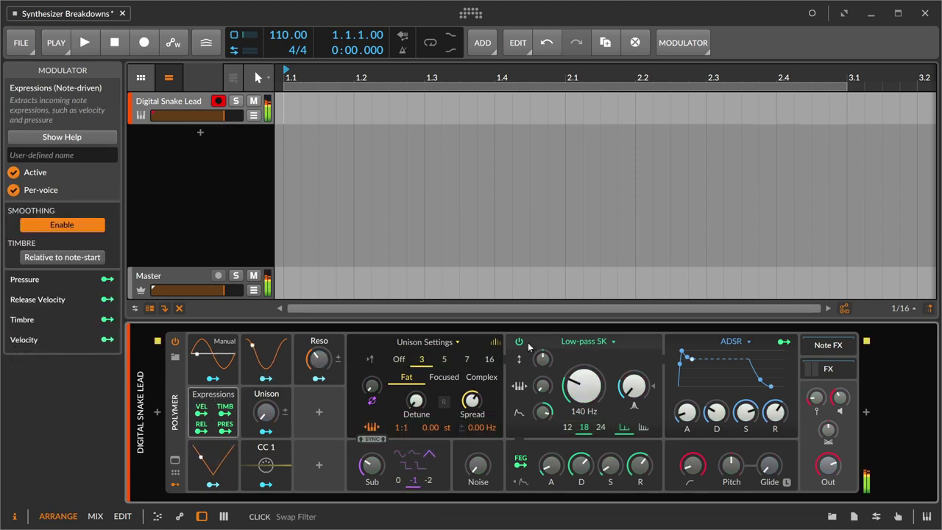
- Try the filter's key tracking at 165 % and at zero, leave it slightly raised, and return to the Wavetable oscillator view
drag(548, 390, 548, 357)
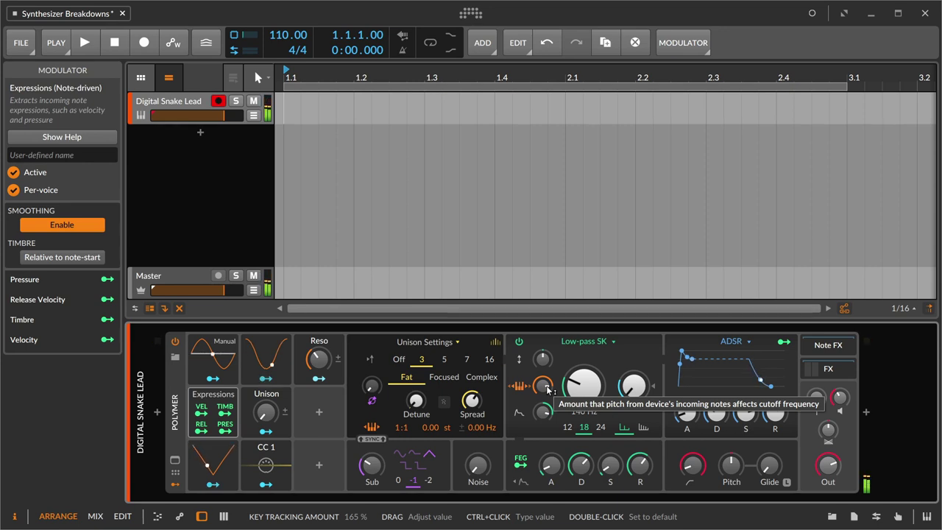
double_click(543, 386)
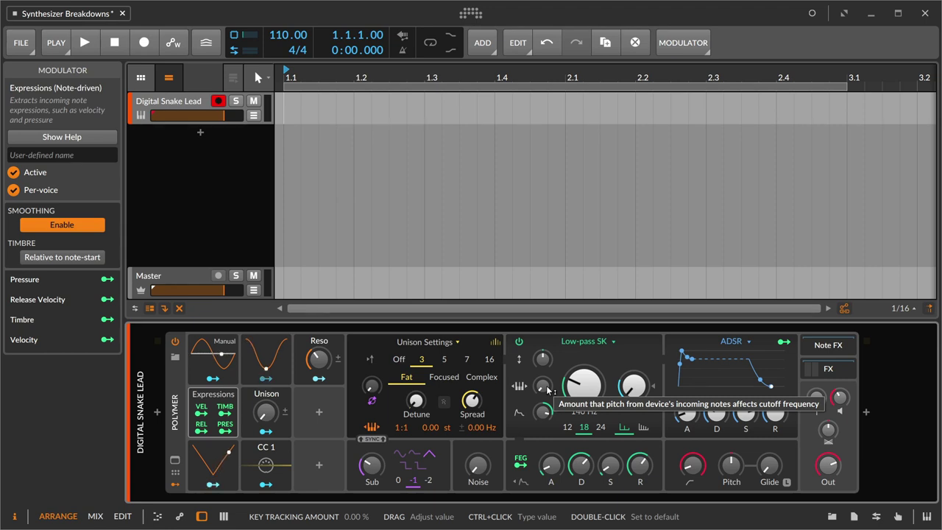
mouse_move(547, 390)
mouse_down()
mouse_move(547, 381)
mouse_move(548, 390)
mouse_up()
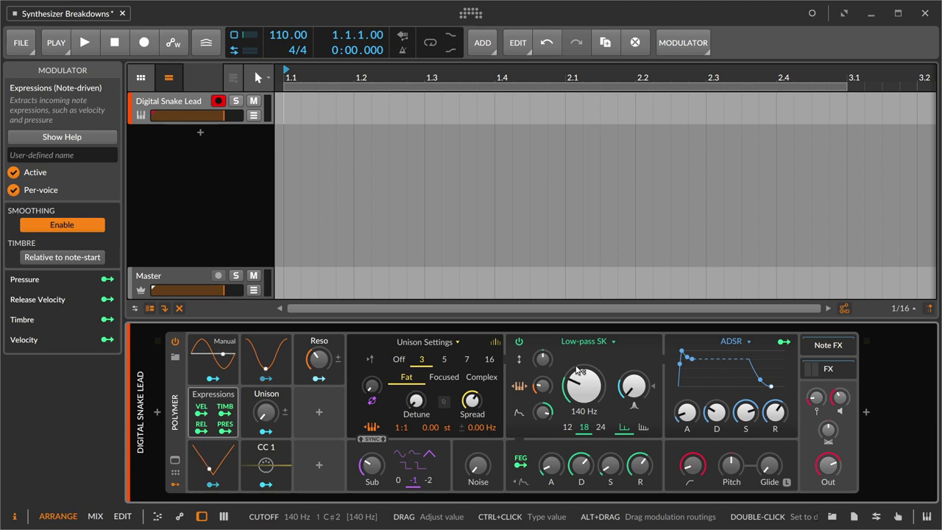
click(494, 344)
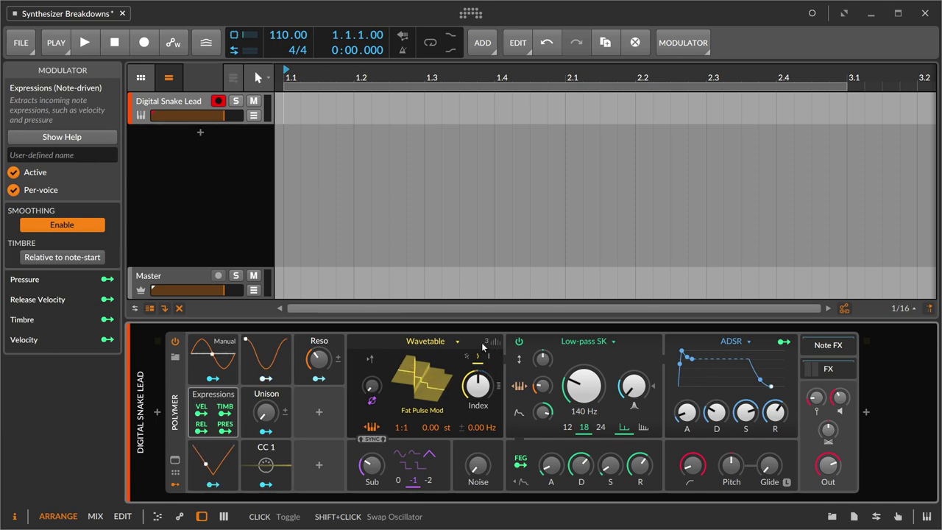
click(174, 400)
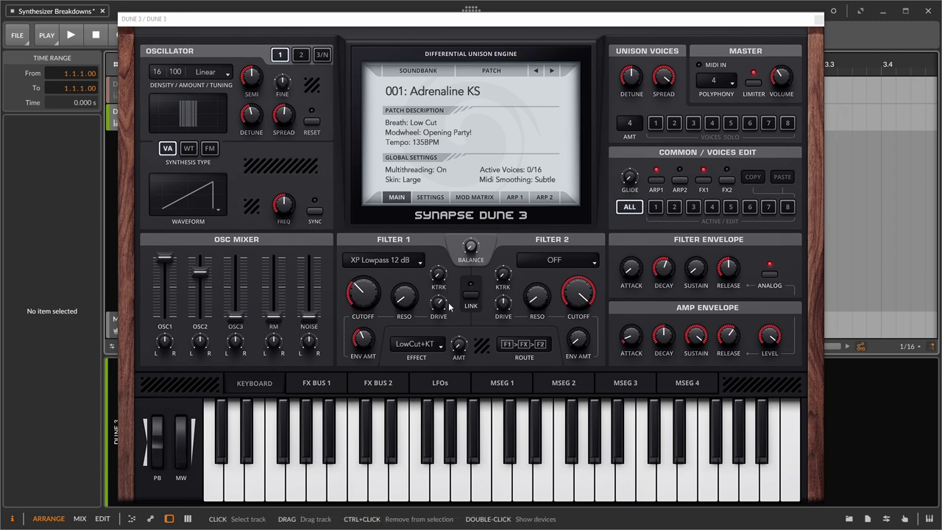
- In DUNE 3, examine the LFO, MSEG 1 and modulation matrix pages of the Adrenaline KS patch
click(444, 383)
click(502, 383)
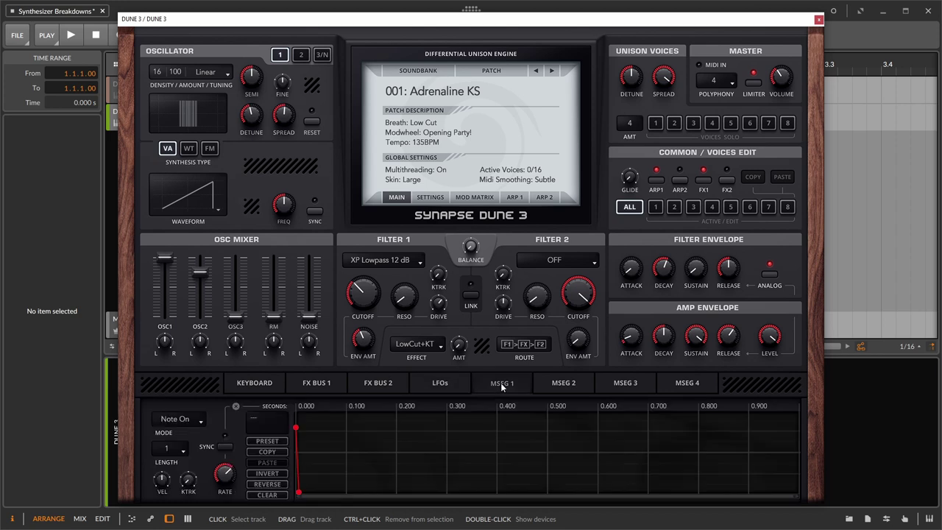
click(481, 198)
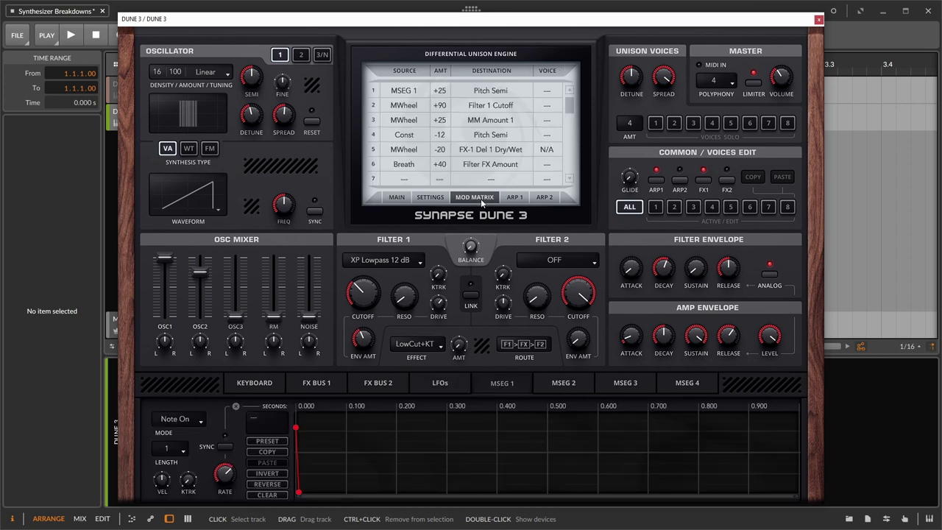
click(397, 198)
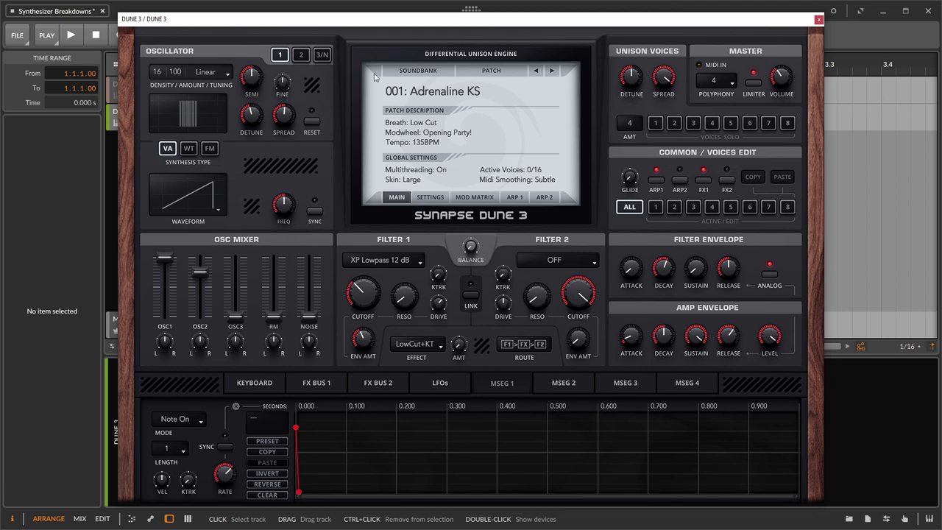
click(482, 198)
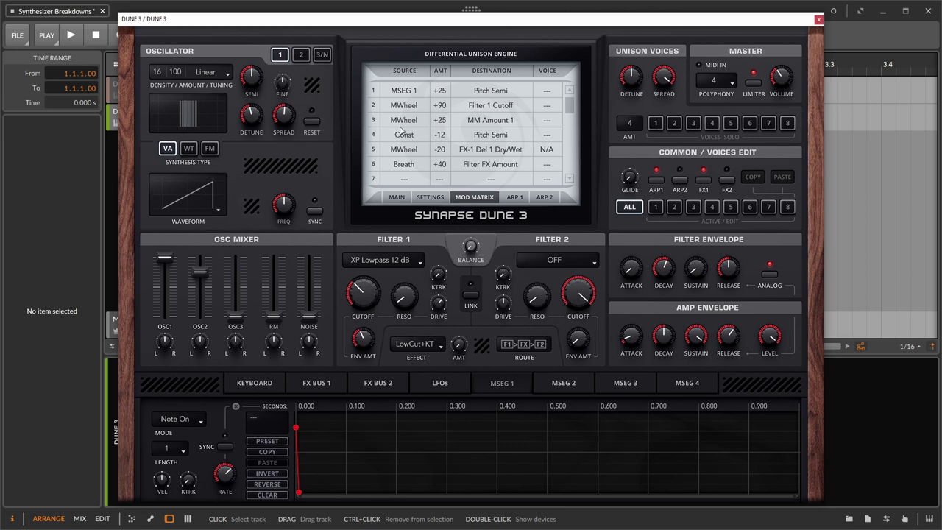
- Examine the available modulation destinations for matrix slots 3 and 5 and the available sources for slot 5
click(480, 122)
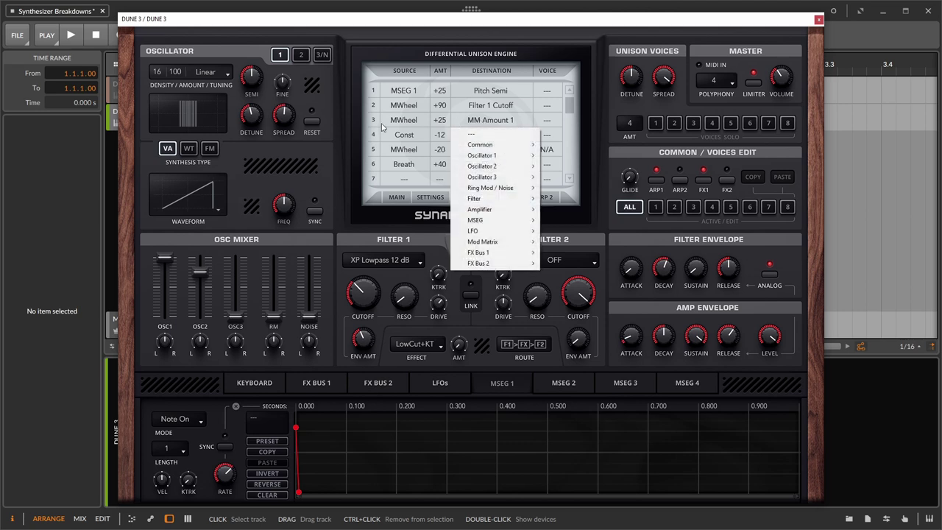
click(421, 154)
click(420, 152)
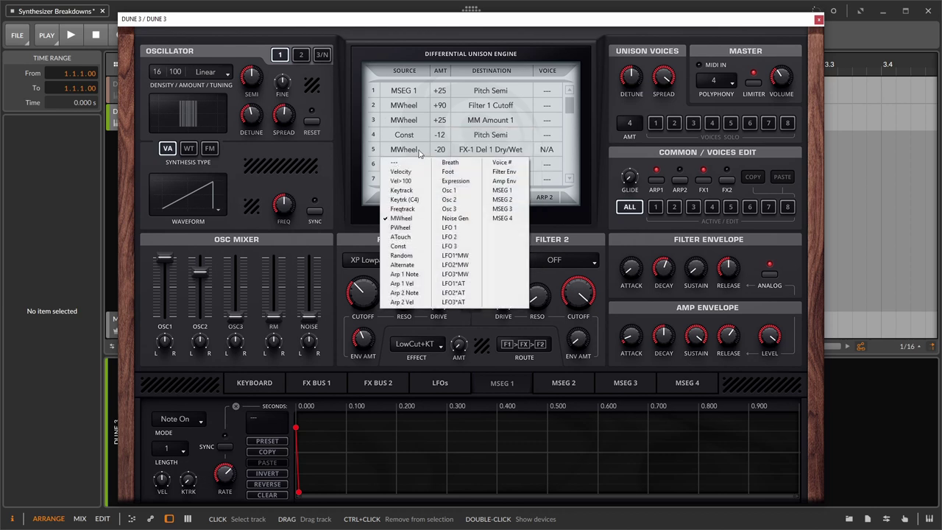
click(518, 148)
click(505, 149)
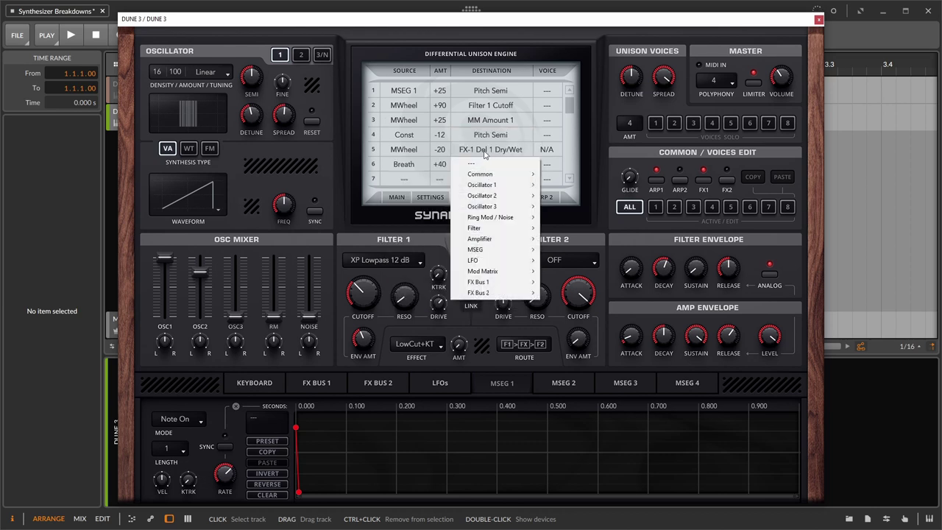
click(576, 221)
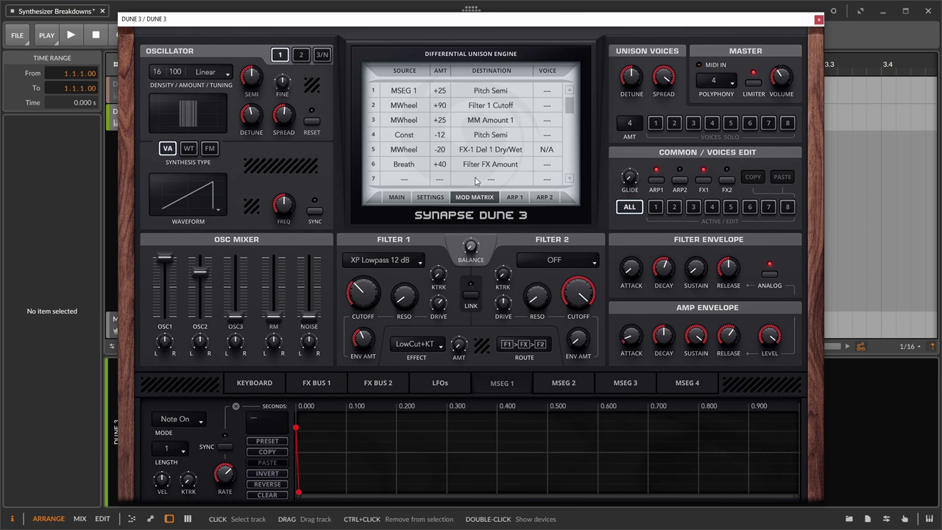
- Set the MWheel to FX-1 Del 1 Dry/Wet modulation amount to -30 and clear the Breath source from matrix slot 6
double_click(440, 149)
drag(441, 153, 446, 175)
double_click(444, 163)
click(415, 169)
click(419, 180)
- Try the MSEG 1 to Pitch Semi modulation at amount 0 and check voices 1 to 5 individually, ending on all voices
drag(440, 91, 456, 6)
double_click(444, 96)
click(659, 208)
click(674, 208)
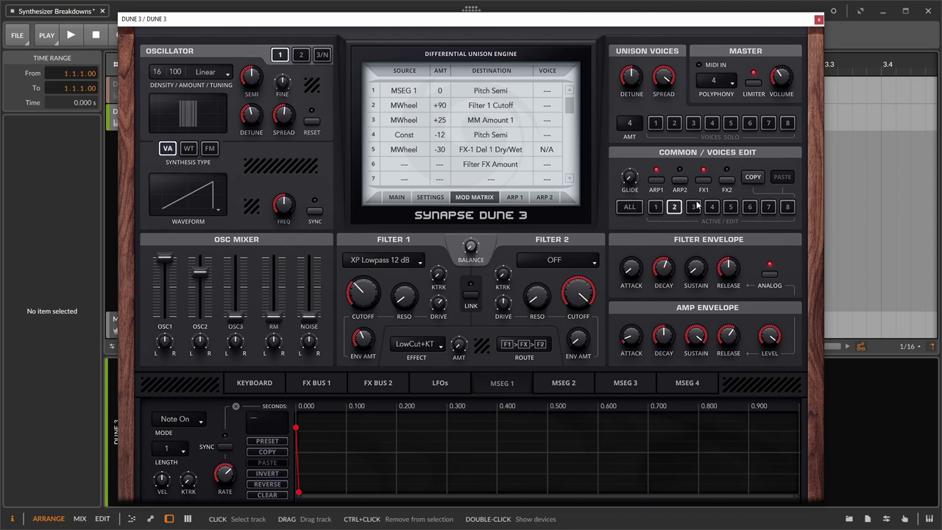
click(692, 208)
click(712, 207)
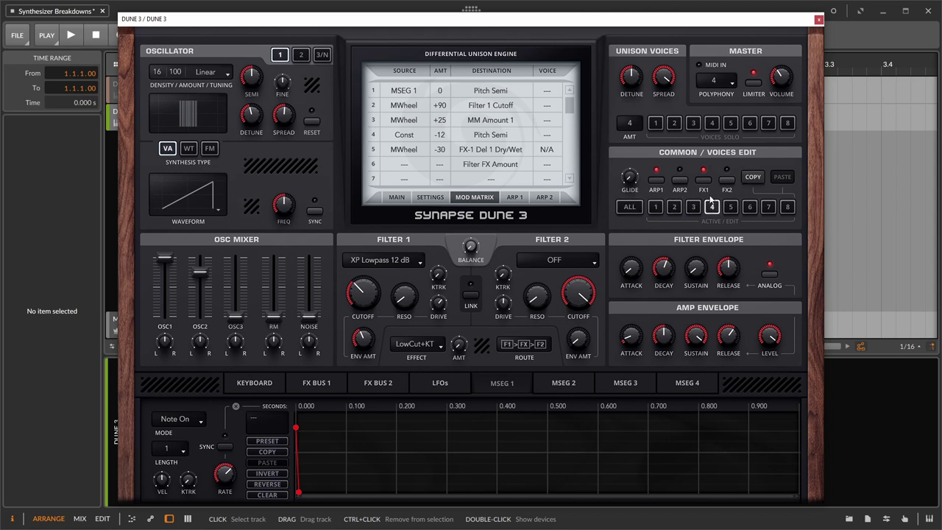
click(729, 208)
click(717, 209)
click(627, 207)
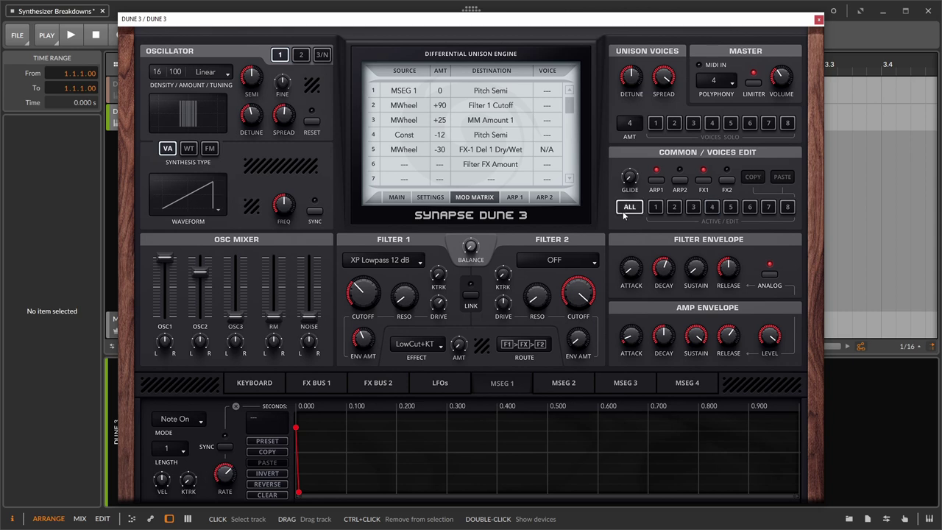
- Turn off FX1 with its effects bus displayed and set the MSEG 1 to Pitch Semi modulation amount to +25
click(703, 180)
click(321, 382)
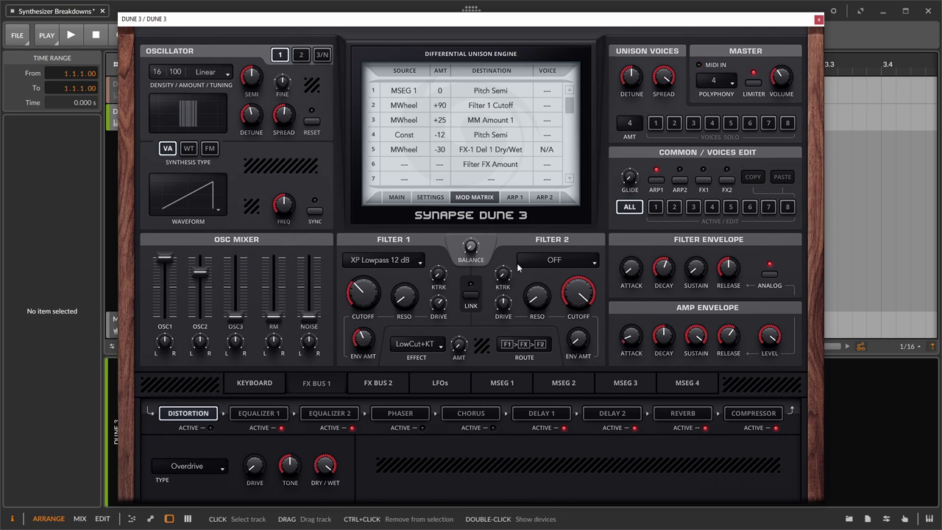
drag(441, 94, 465, 81)
drag(445, 90, 444, 86)
- Compare the individual voices' edit settings and return to editing all voices
click(656, 208)
click(674, 209)
click(693, 209)
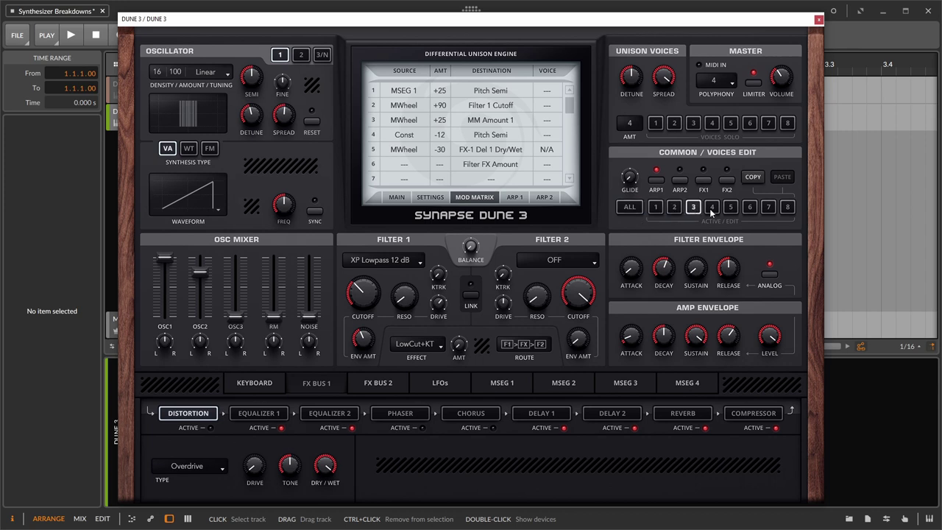
click(711, 208)
click(729, 209)
click(788, 209)
click(750, 207)
click(656, 207)
click(629, 207)
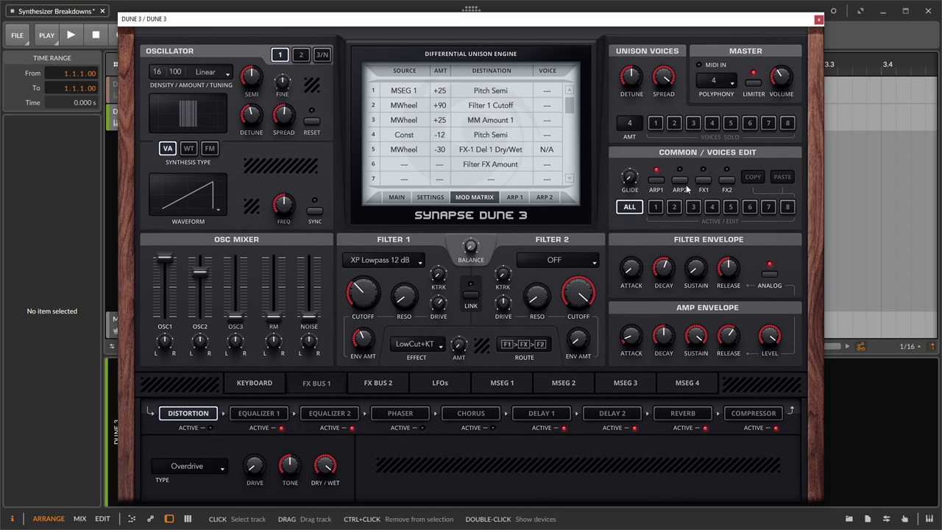
- Display and switch off the first arpeggiator, and adjust Filter 1's cutoff, resonance and key tracking
click(513, 197)
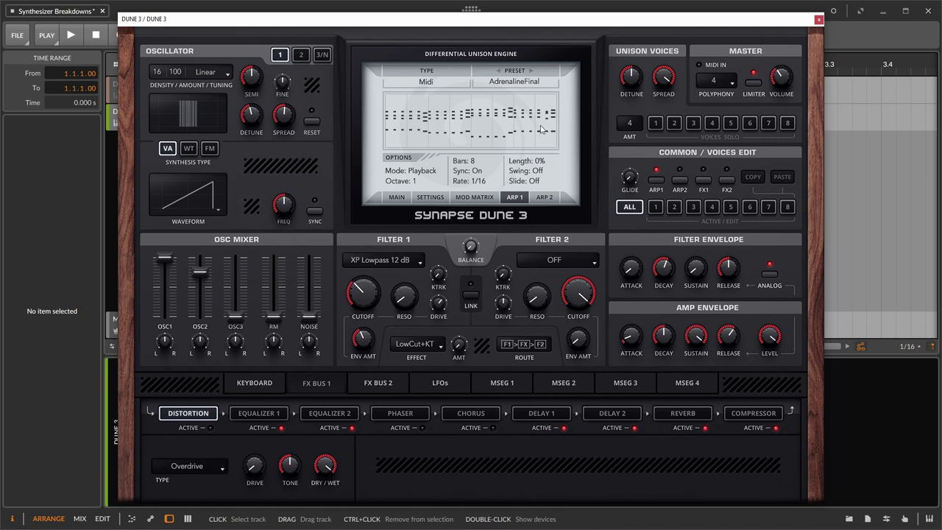
click(659, 181)
mouse_move(358, 301)
drag(358, 300, 447, 221)
mouse_move(403, 297)
mouse_move(438, 274)
drag(439, 274, 432, 332)
mouse_move(436, 275)
- Change Filter 1's type to XP Lowpass 24 dB, raising its envelope amount and the filter envelope's release
click(396, 260)
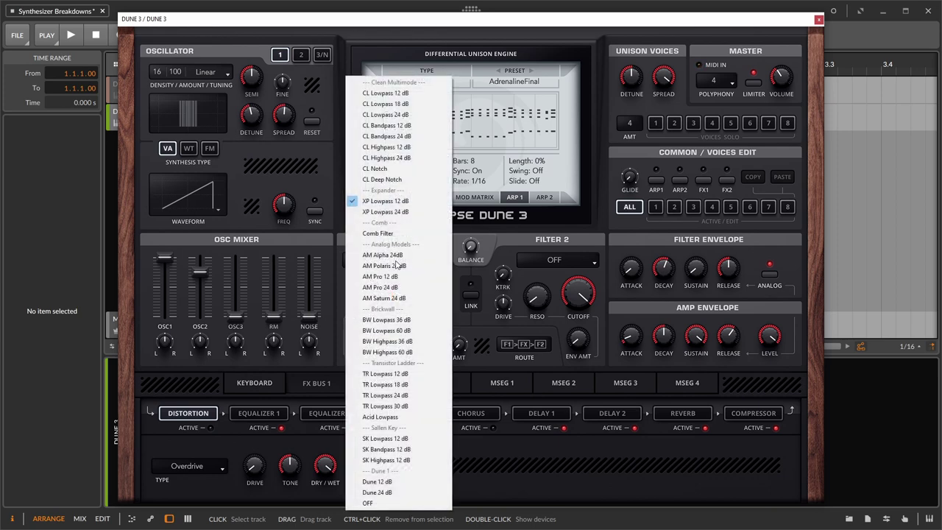
click(410, 214)
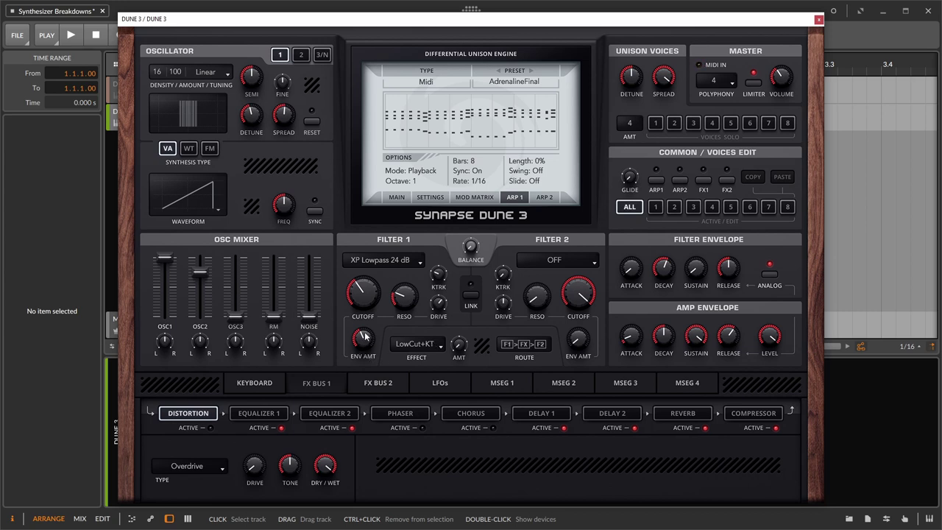
drag(364, 336, 361, 354)
mouse_move(369, 296)
mouse_move(667, 281)
- Examine Filter 2's type choices, the filter routing options and the modulation matrix, ending on the main patch page
click(564, 263)
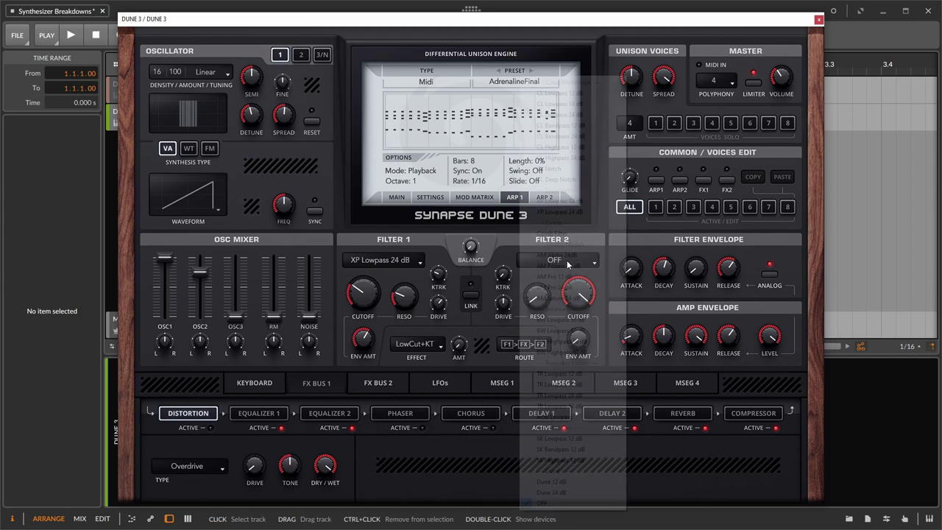
click(564, 263)
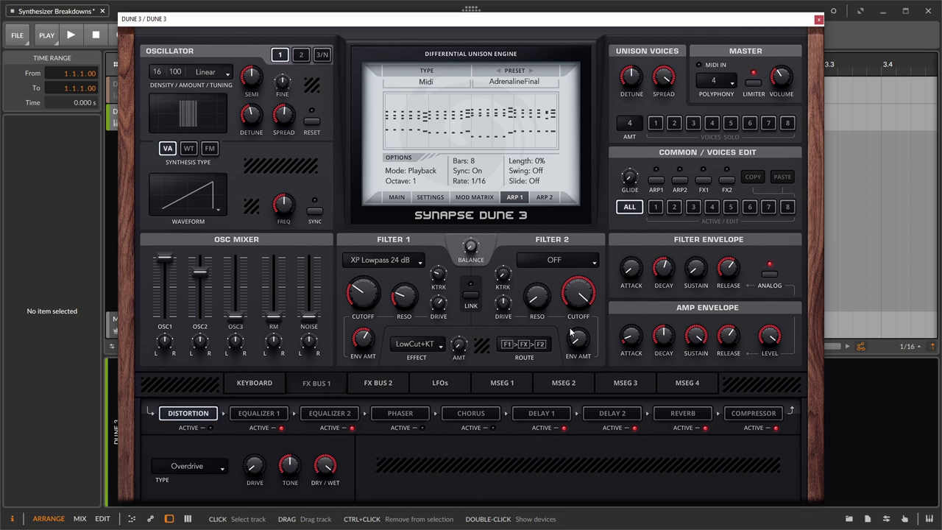
click(542, 346)
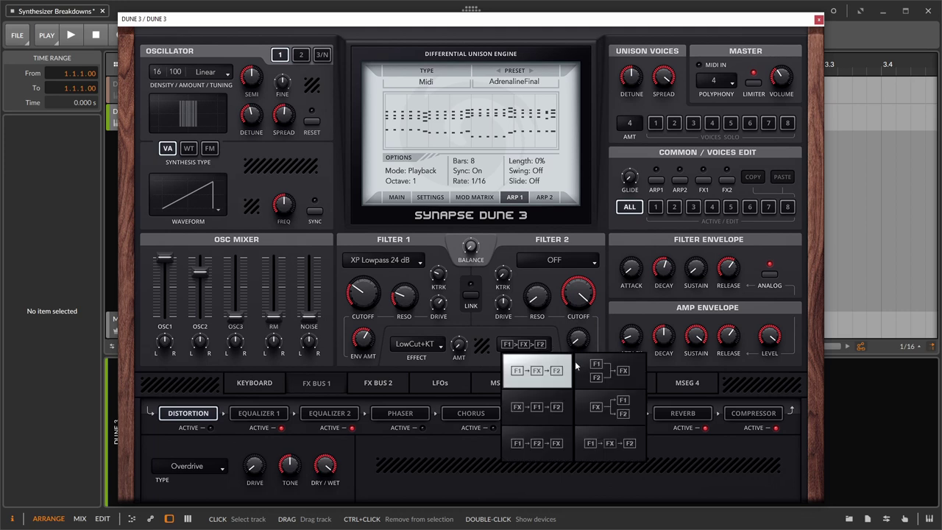
click(536, 343)
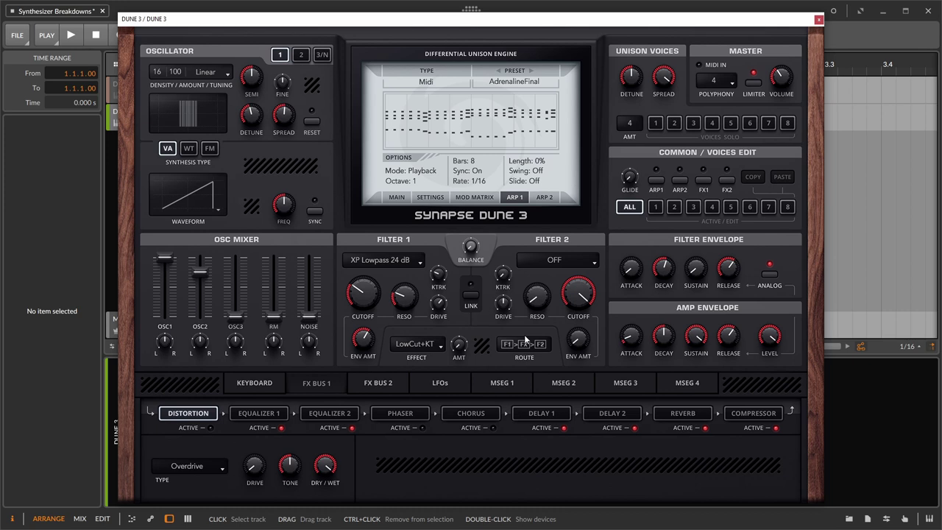
click(474, 199)
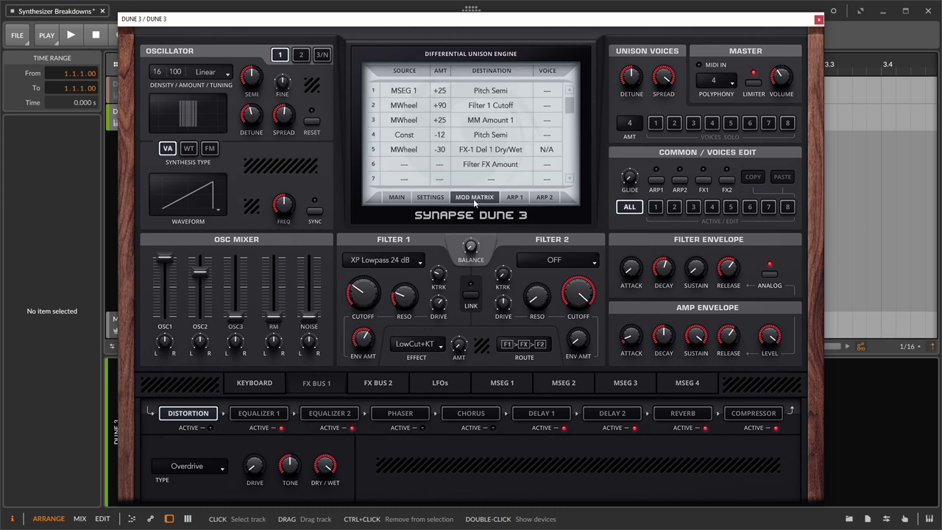
click(396, 197)
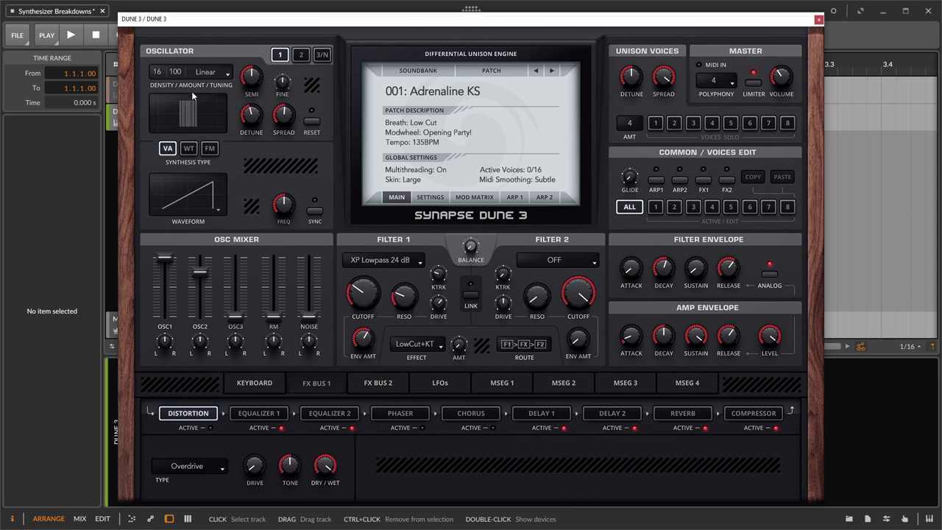
- Look at the WT and FM synthesis types for oscillator 1 and return to VA
click(187, 149)
click(210, 148)
click(168, 149)
- Set oscillator 1's density to 30 and detune to 70 %, raise its spread, and choose Nonlinear tuning
drag(159, 73, 162, 29)
drag(251, 114, 267, 67)
drag(280, 111, 286, 92)
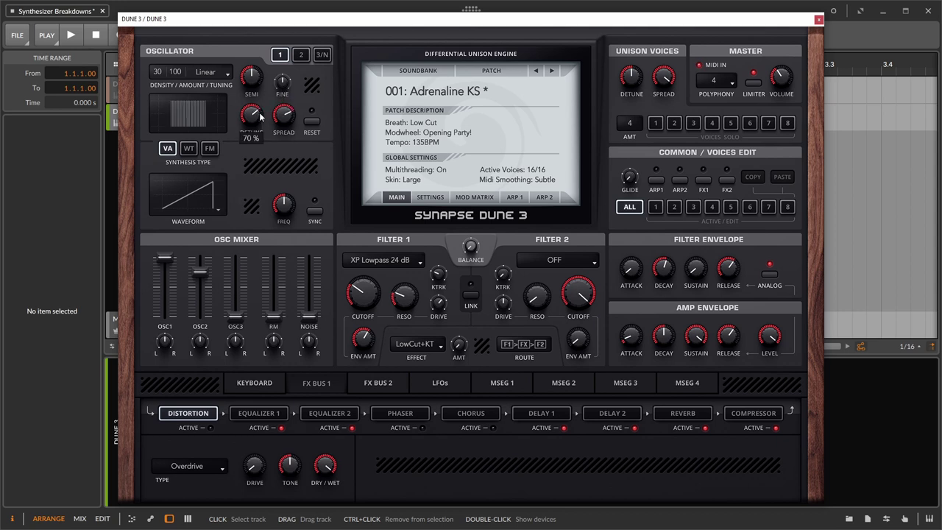
click(219, 73)
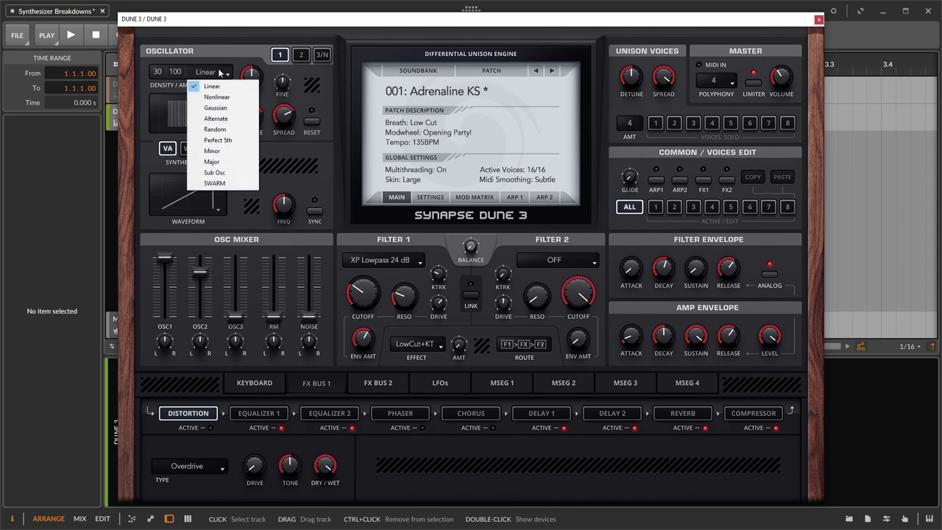
click(223, 97)
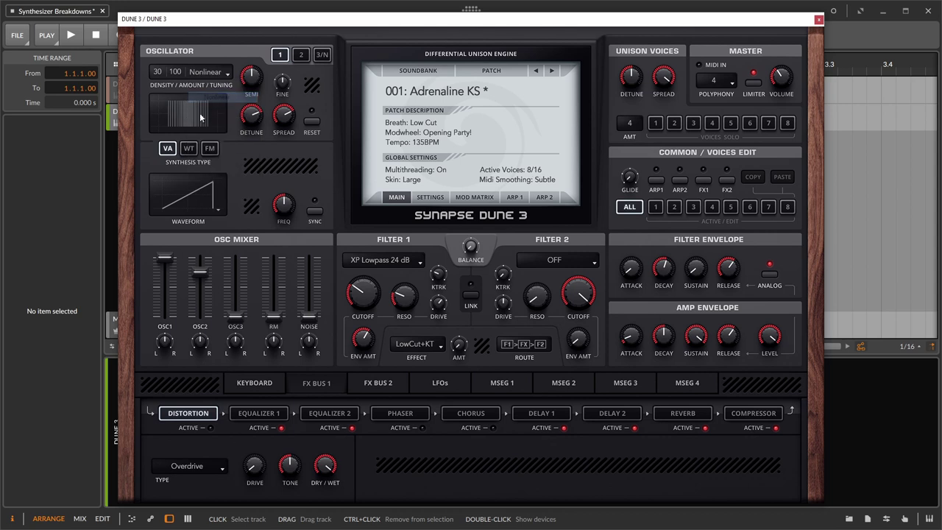
- Try the Gaussian, Alternate and Random tunings for oscillator 1
click(215, 76)
click(223, 111)
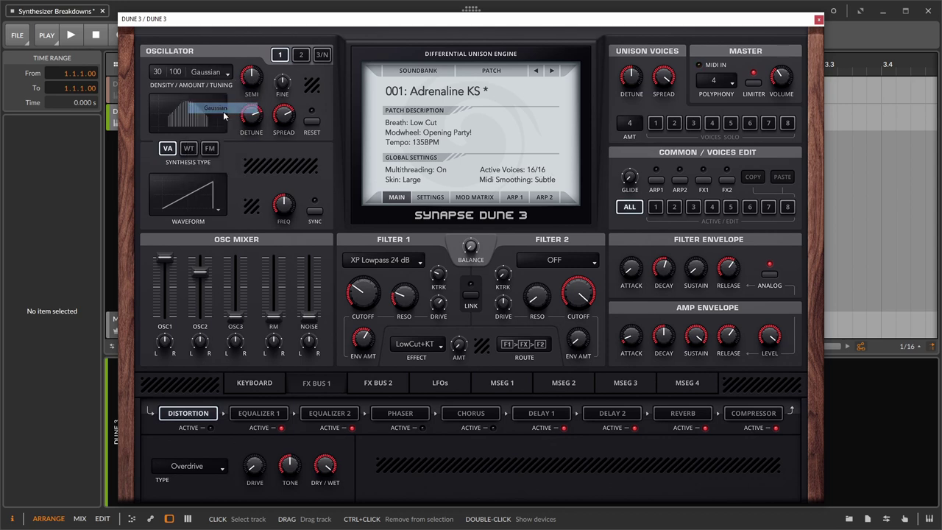
click(216, 76)
click(223, 125)
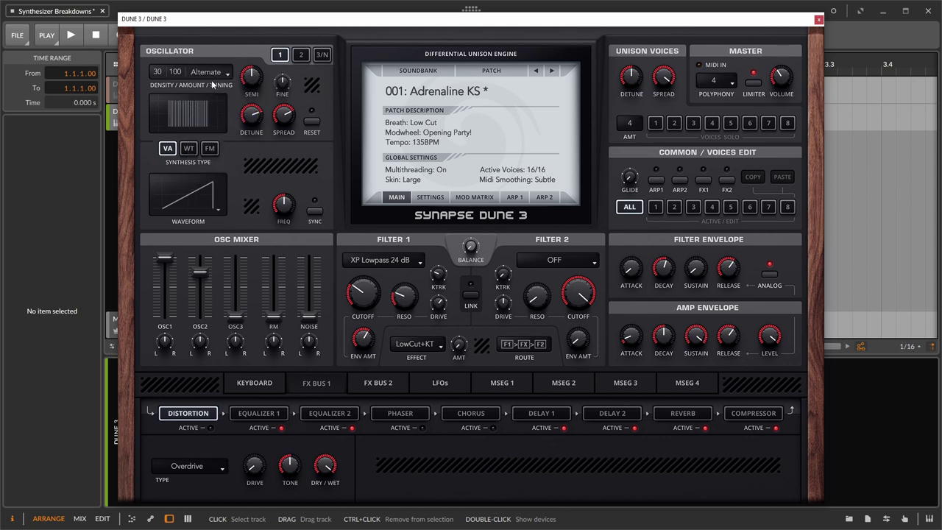
click(215, 77)
click(223, 138)
- Choose Perfect 5th tuning for oscillator 1, with density 32 and amount 88, and lower its detune
click(223, 72)
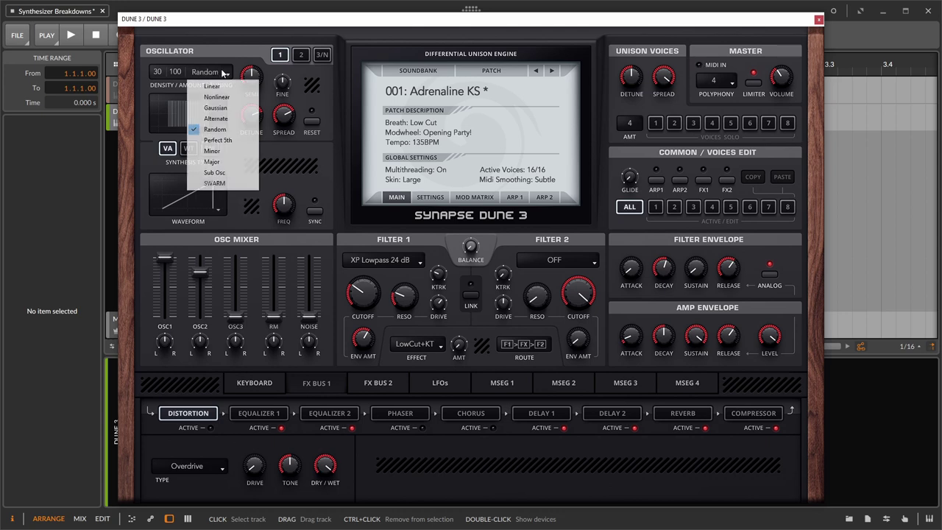
click(229, 136)
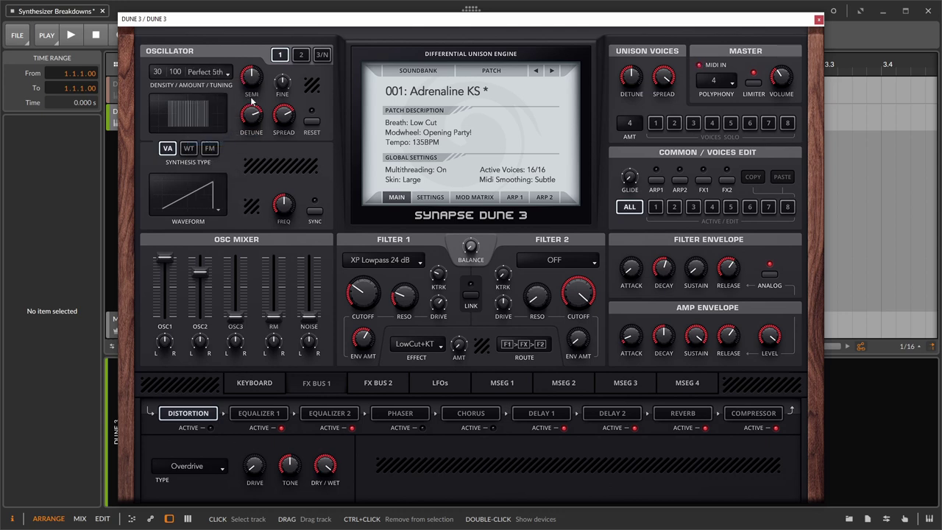
drag(182, 119, 151, 57)
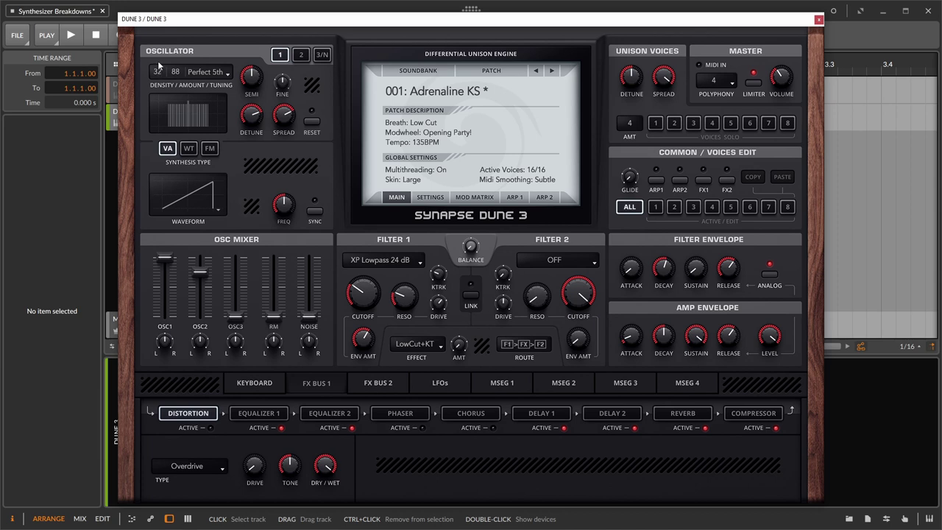
drag(252, 126, 284, 120)
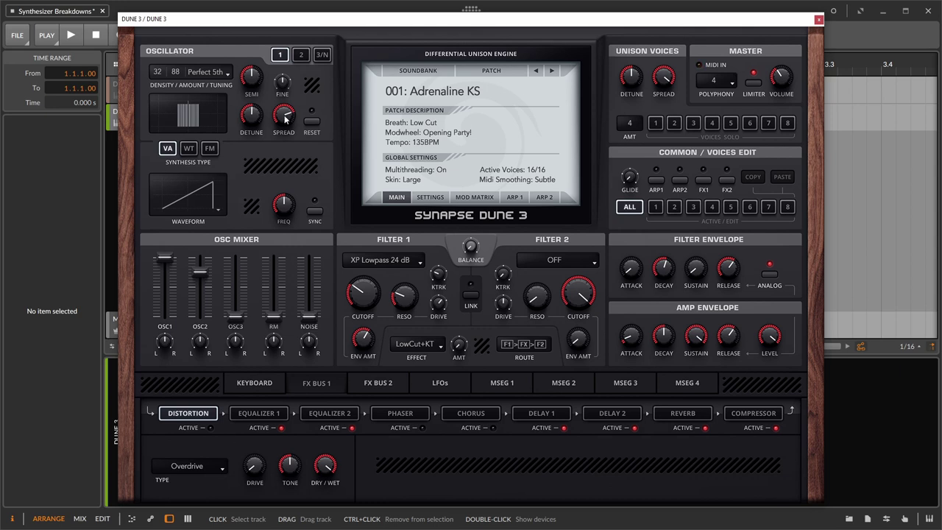
- Switch oscillator 1 to a Pulse waveform with a raised pulse width, and pull OSC2's mixer level fully down
click(219, 209)
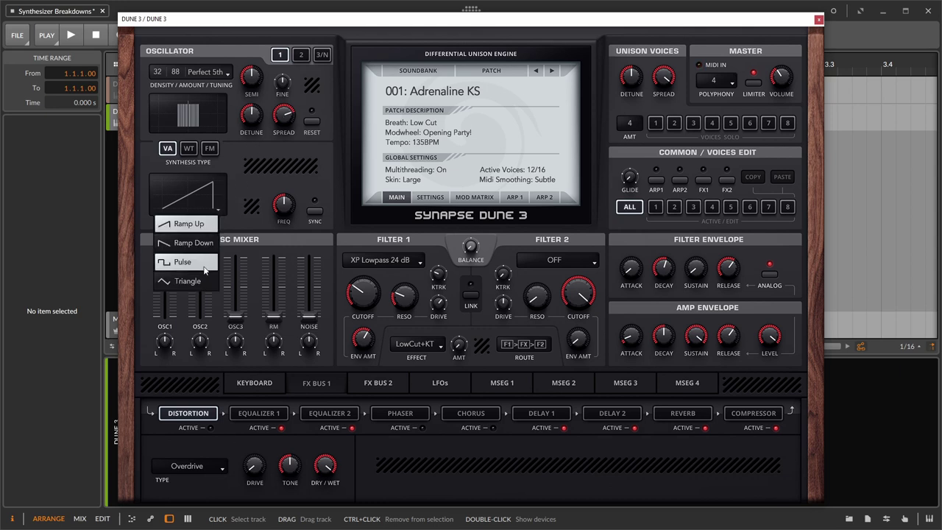
click(181, 262)
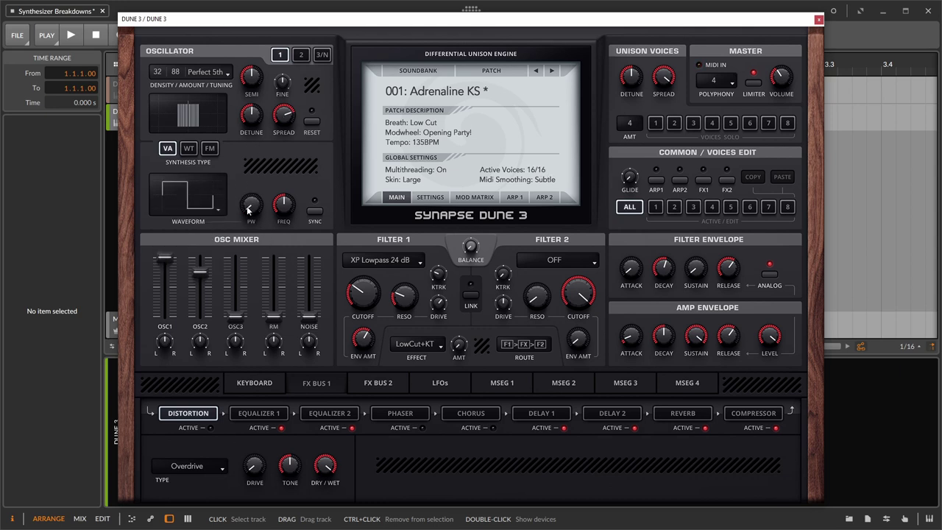
drag(248, 209, 259, 160)
mouse_move(203, 274)
drag(203, 275, 202, 318)
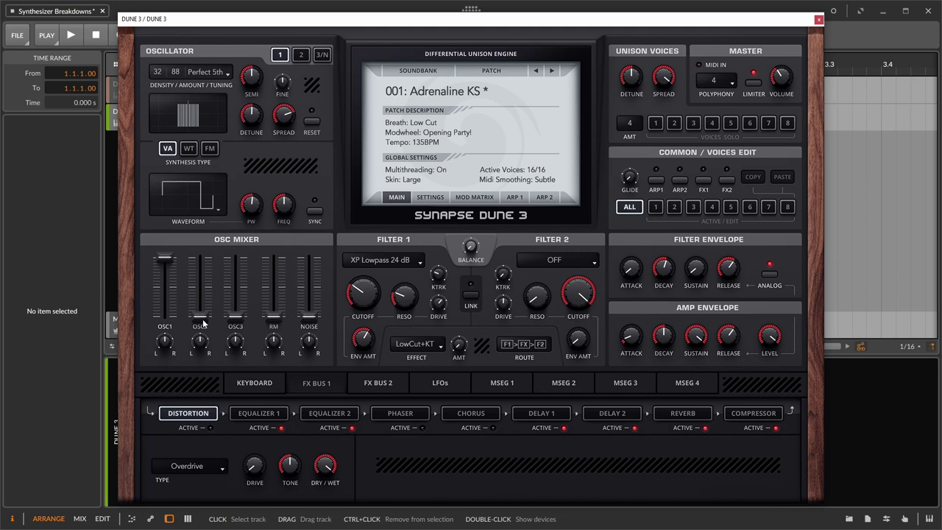
drag(204, 322, 207, 370)
- Route LFO 1 to Osc 1 VA PulseWidth in modulation matrix slot 7 with an amount of +74
click(463, 199)
click(406, 169)
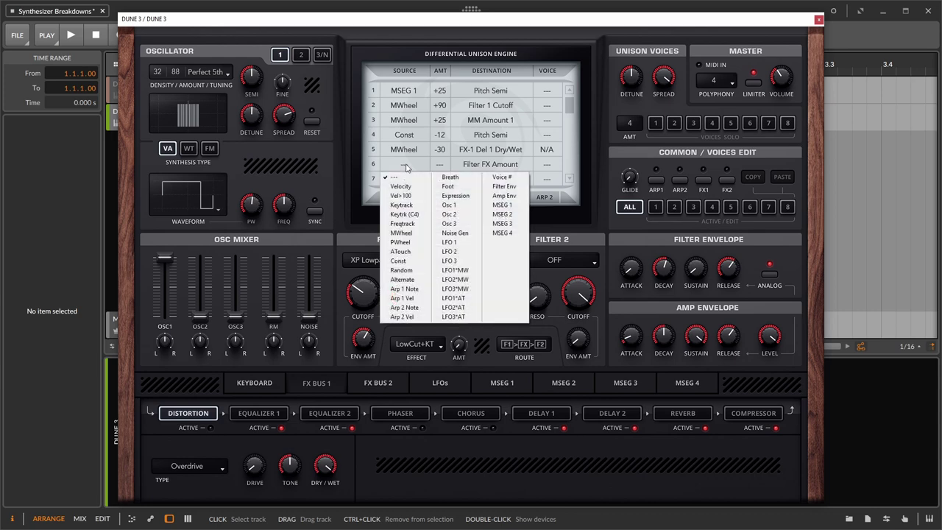
click(409, 181)
click(410, 181)
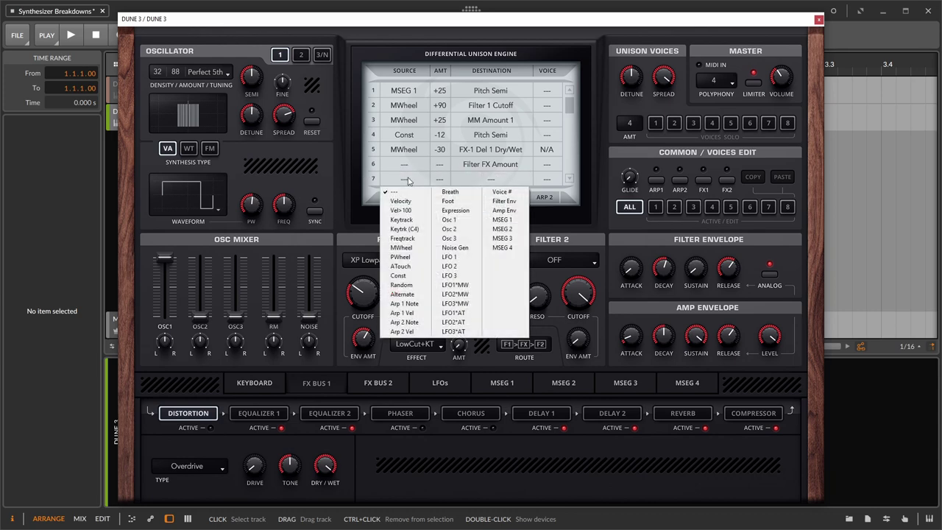
click(469, 257)
click(476, 184)
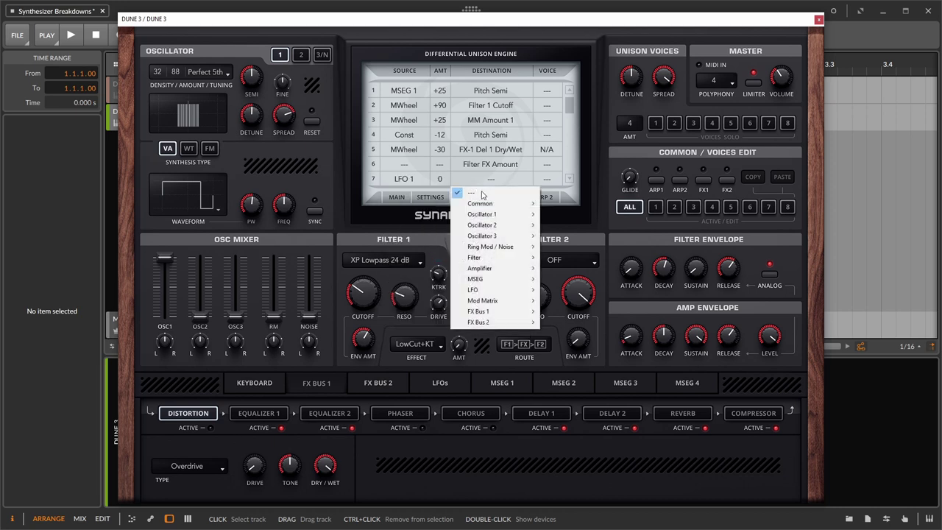
mouse_move(508, 213)
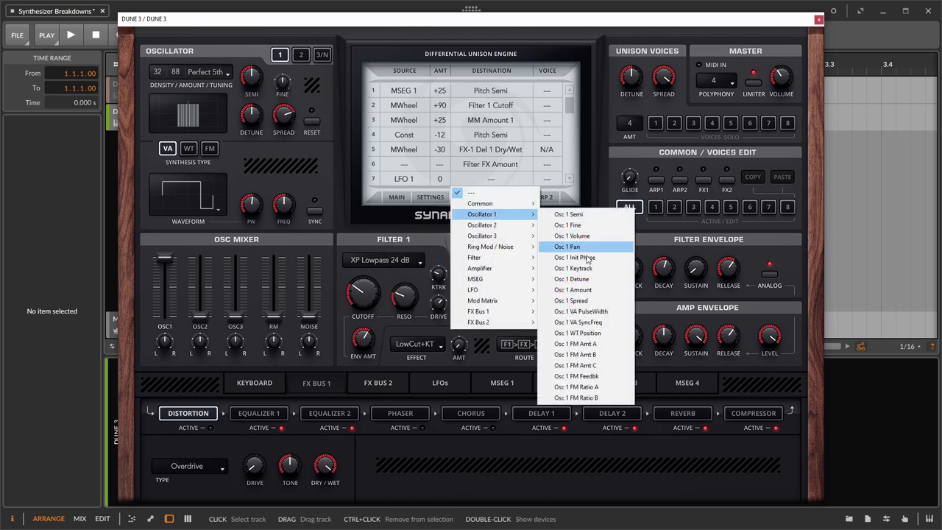
click(618, 314)
drag(445, 180, 450, 147)
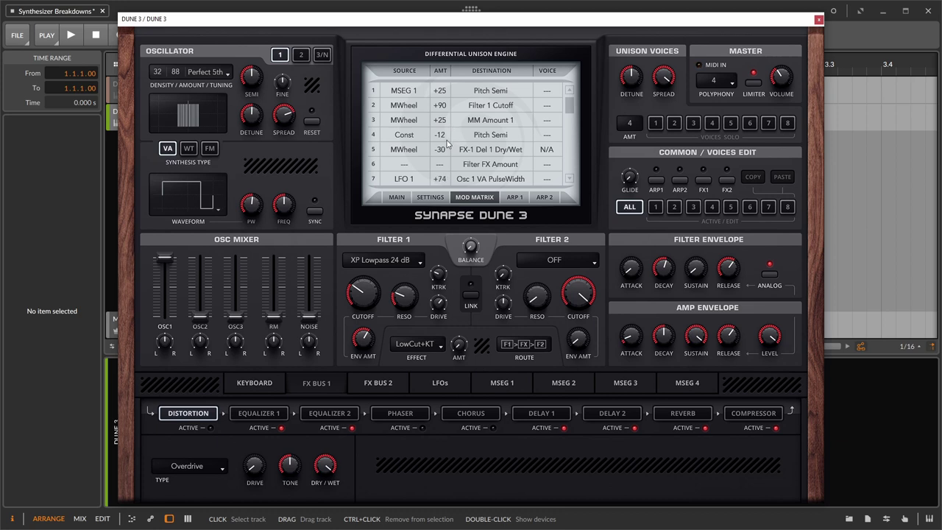
- Change LFO 1's shape to S+G and raise its rate
click(436, 384)
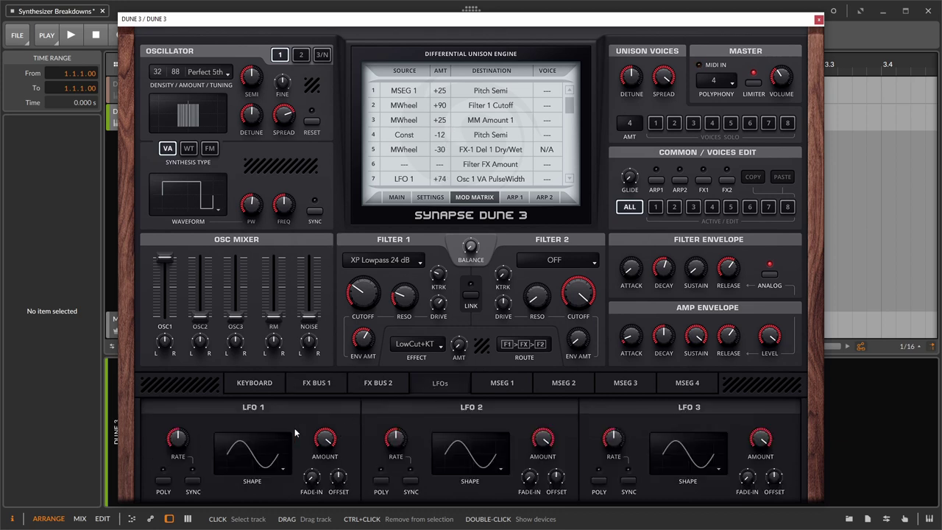
mouse_move(176, 446)
click(240, 466)
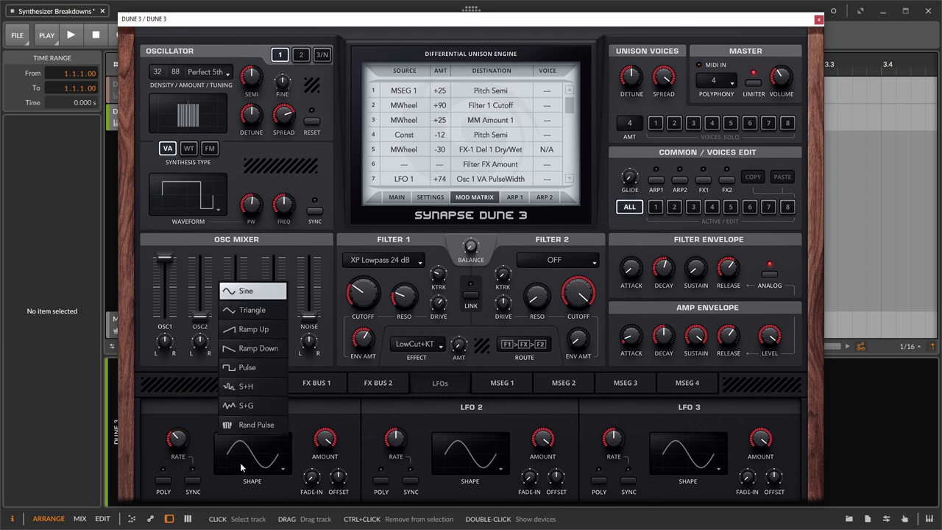
click(269, 406)
drag(176, 439, 179, 402)
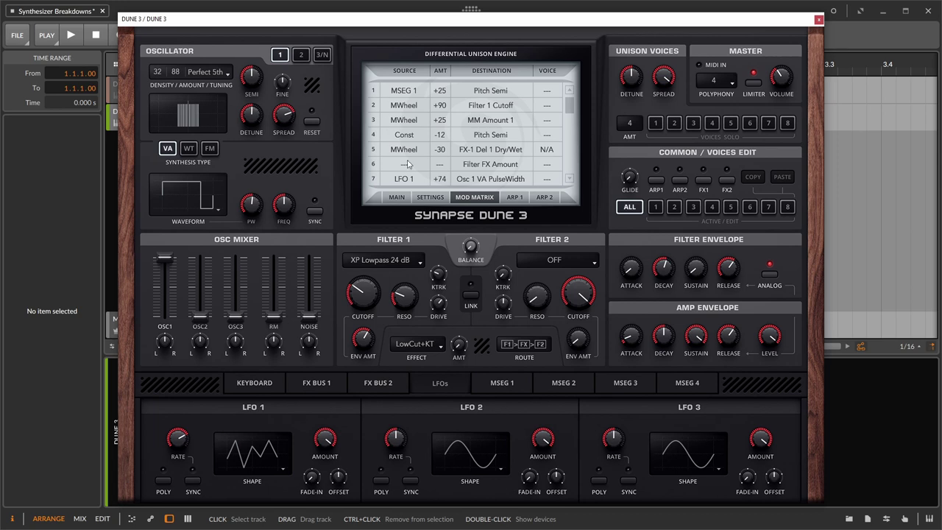
- Review the main patch page and the modulation matrix slots, ending on the main page
click(396, 197)
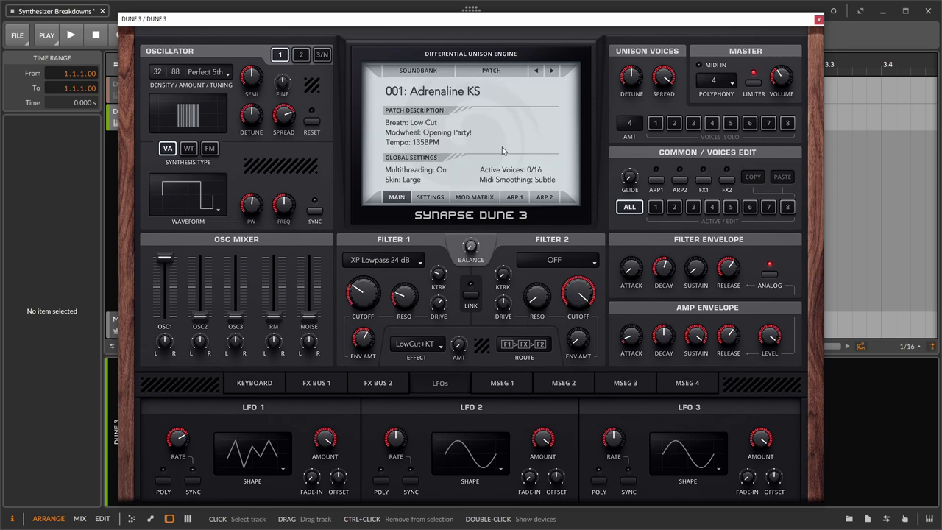
click(485, 198)
drag(568, 105, 582, 73)
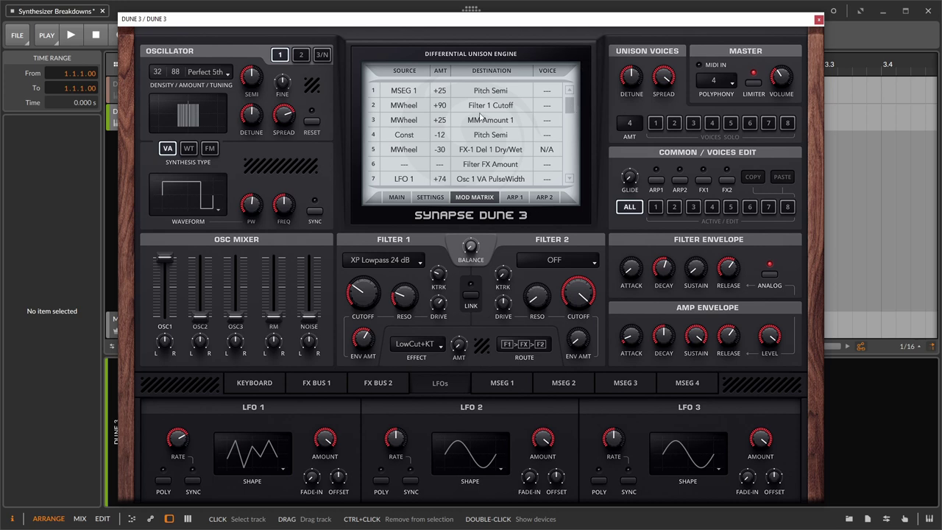
click(391, 199)
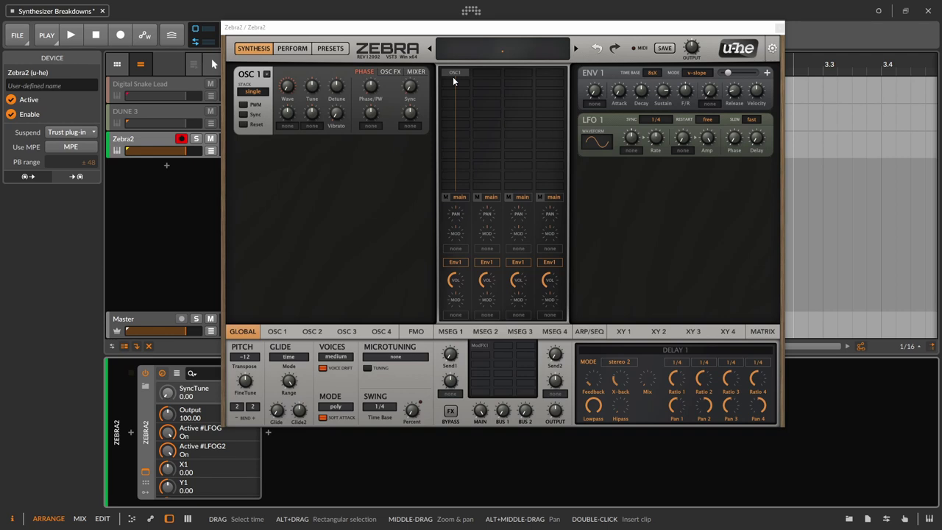
- In Zebra2, examine the grid's module choices, oscillator 1's sync modulation sources and the MSEG 1 editor, ending on the global settings
mouse_move(319, 116)
click(455, 83)
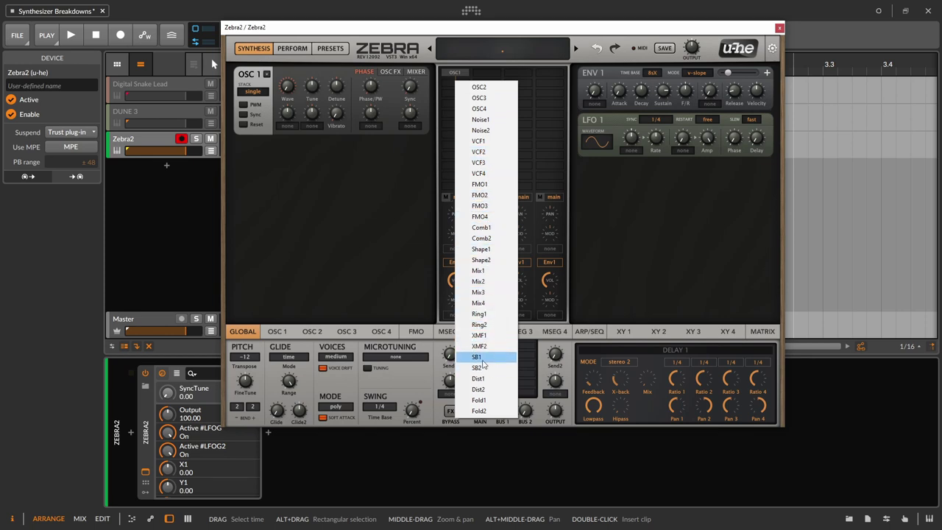
click(352, 218)
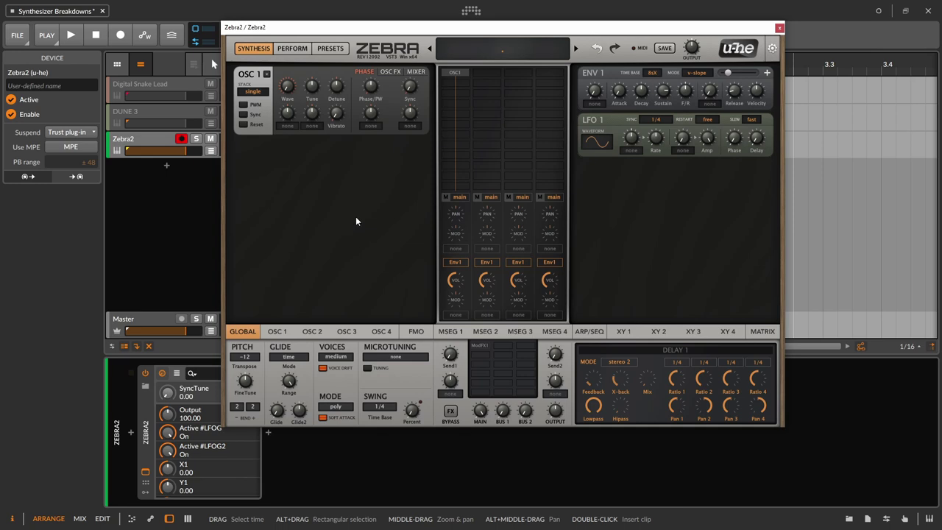
mouse_move(658, 96)
click(413, 127)
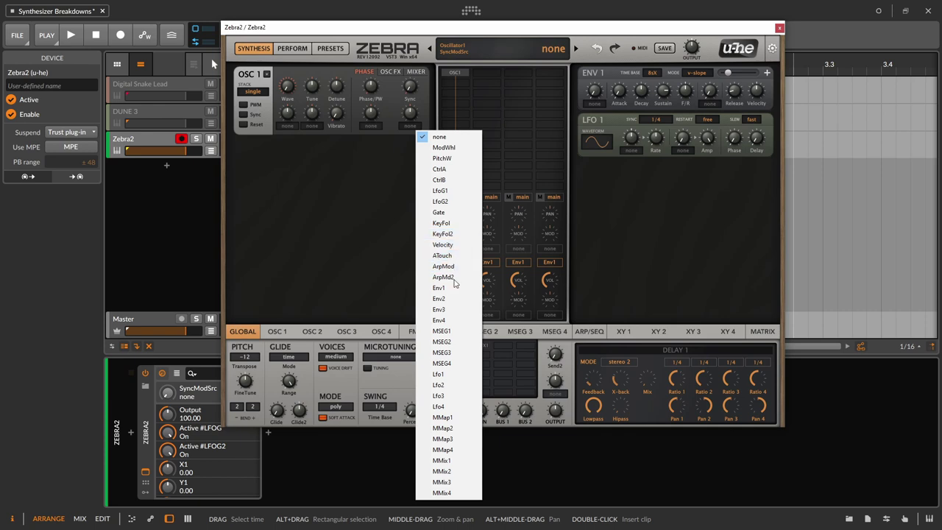
click(360, 153)
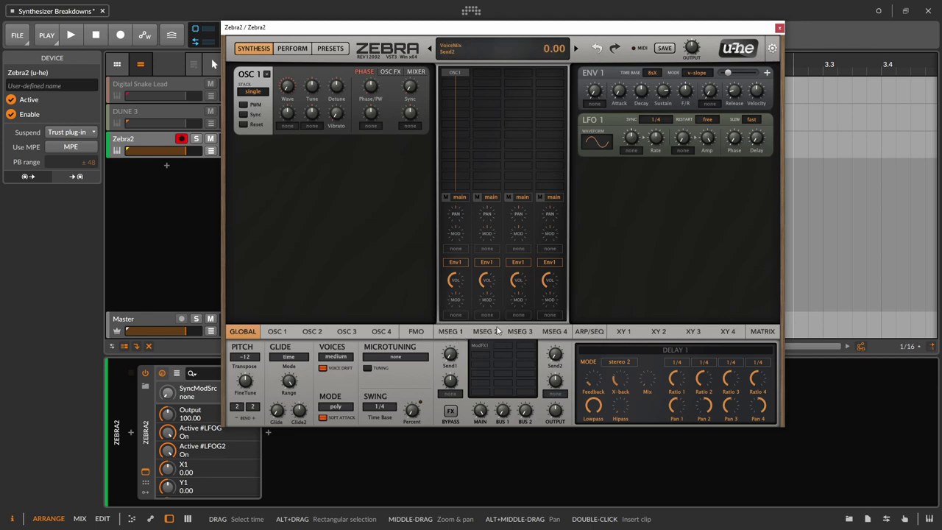
click(464, 332)
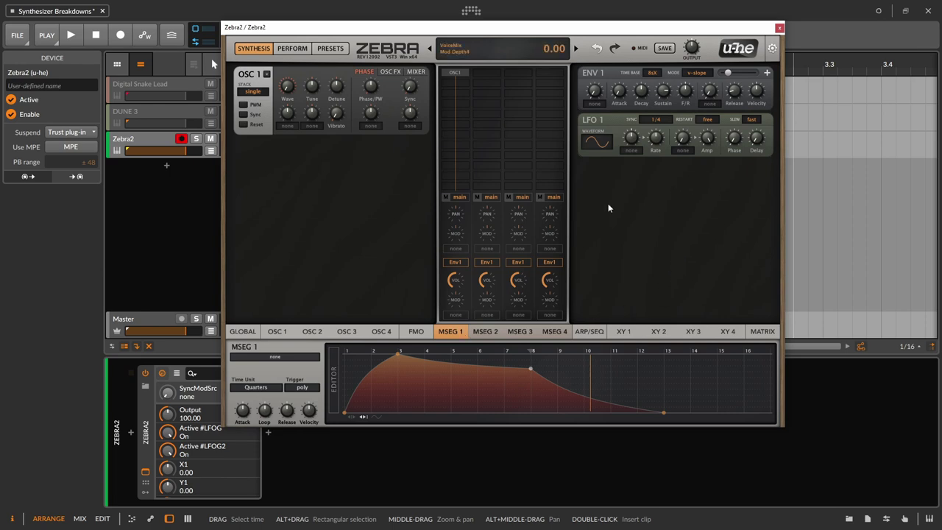
click(241, 332)
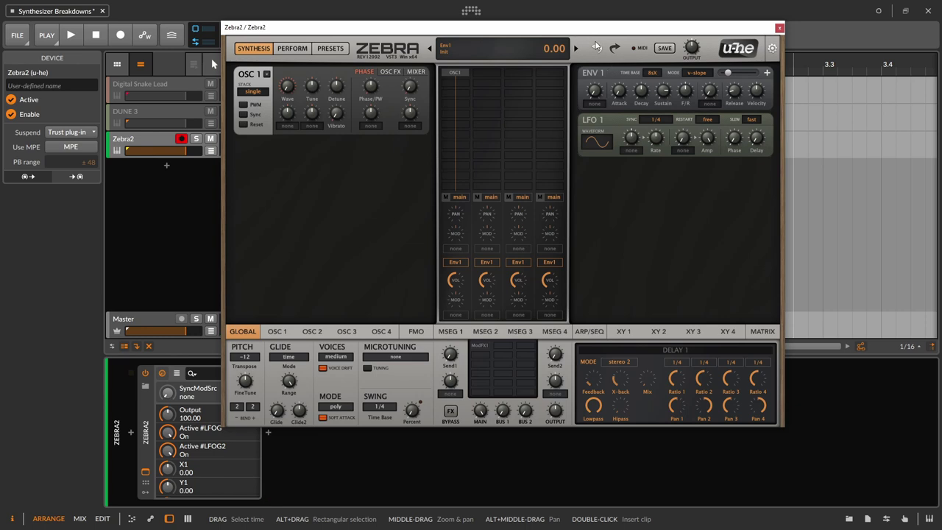
- Raise Envelope 1's release, lower its sustain and set its decay to about 34.5
click(734, 90)
drag(734, 90, 749, 56)
drag(672, 94, 675, 162)
scroll(644, 106, down, 10)
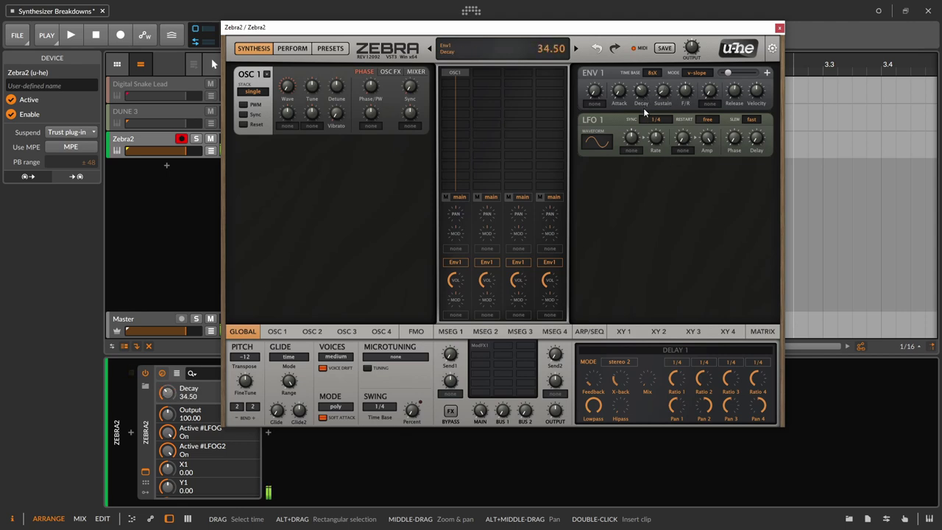
scroll(644, 108, down, 1)
- Try the retrigger voice mode and return to poly
click(348, 407)
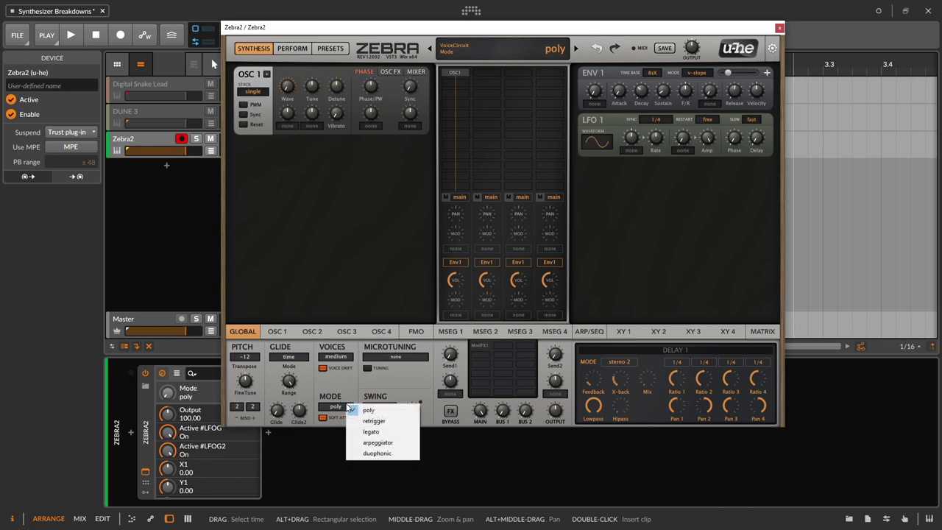
click(381, 421)
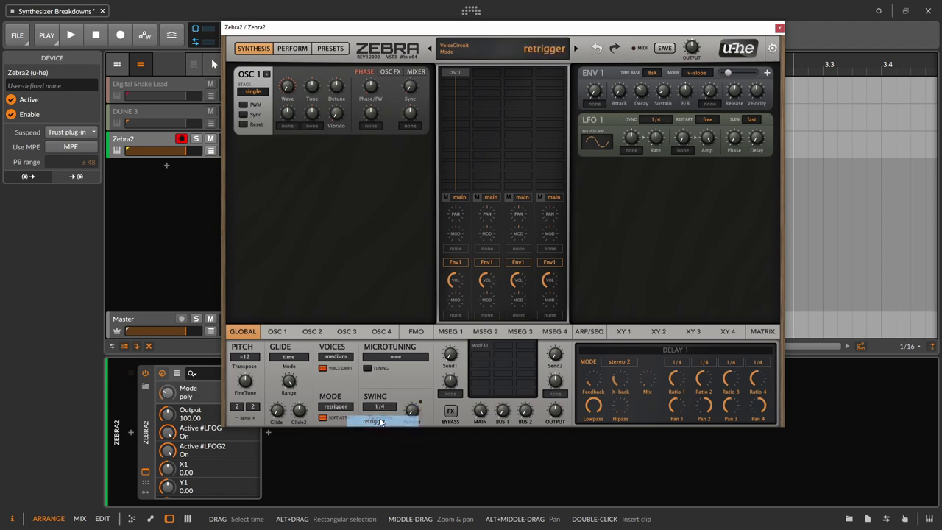
click(342, 407)
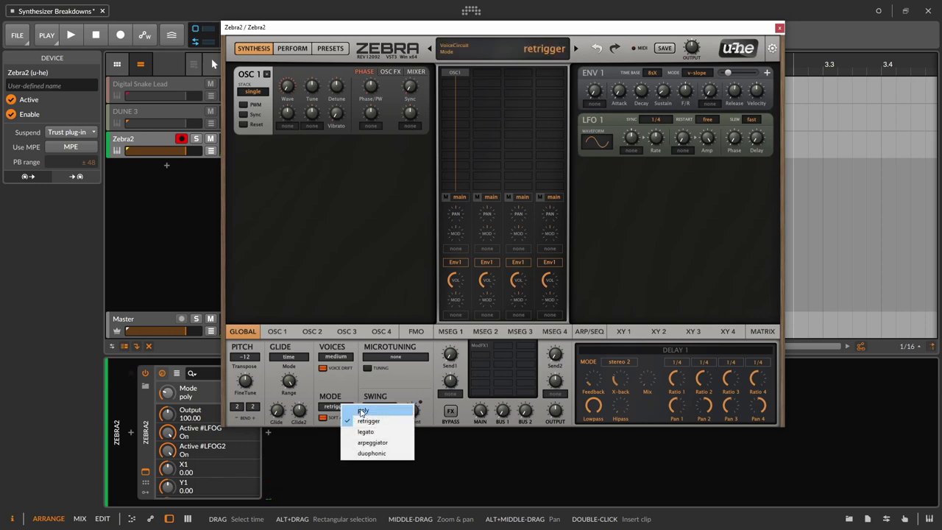
click(361, 411)
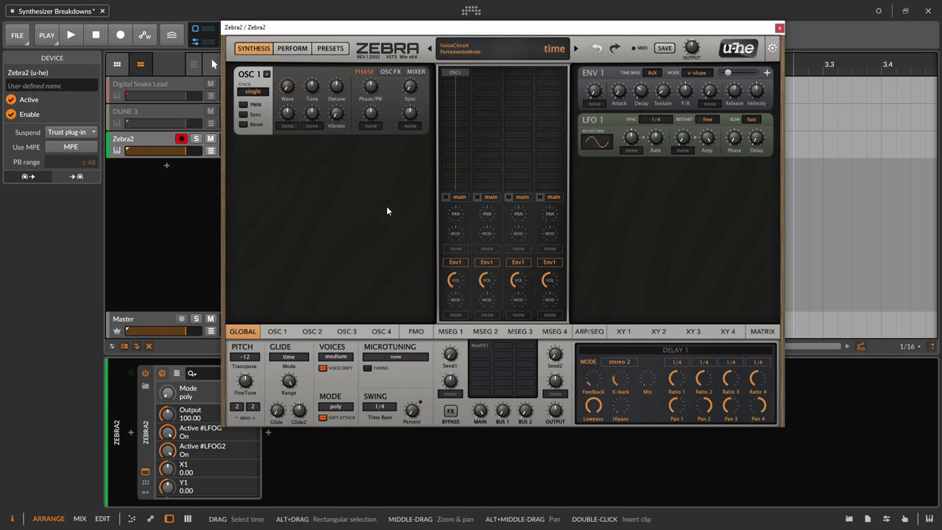
- Load the Saw Silk factory waveform into oscillator 1 and set its wave position to 6.60
click(280, 331)
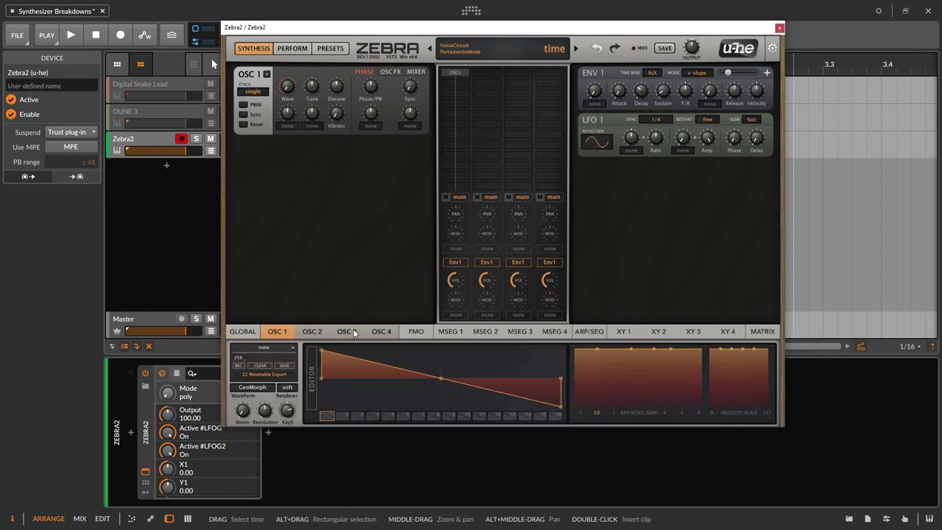
click(286, 348)
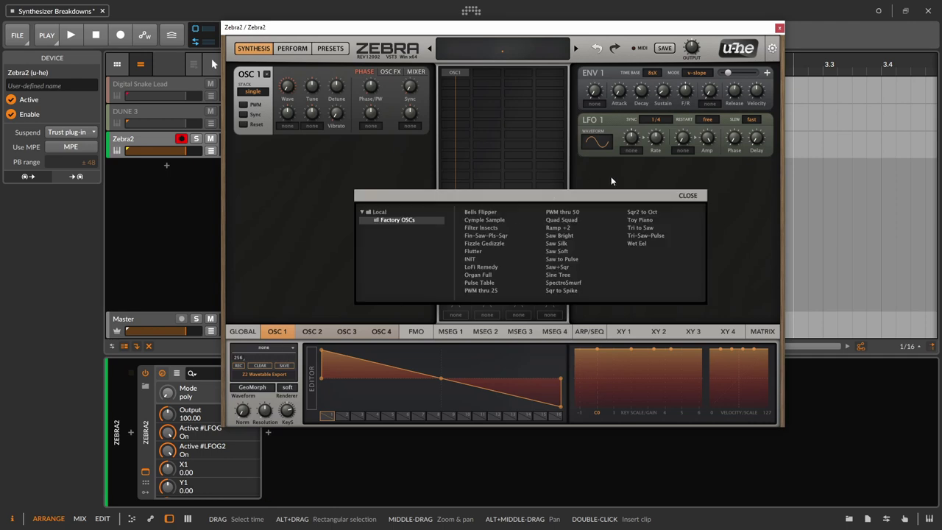
click(556, 243)
click(688, 197)
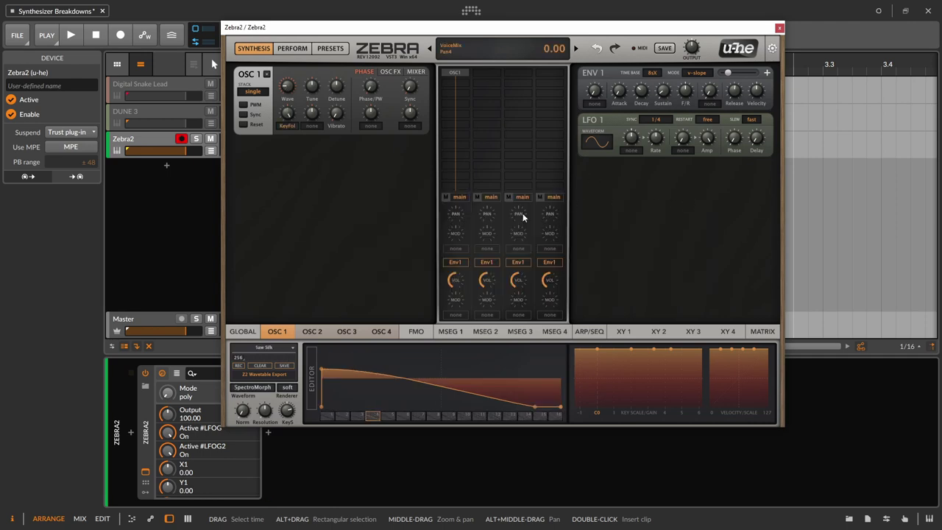
drag(288, 87, 315, 81)
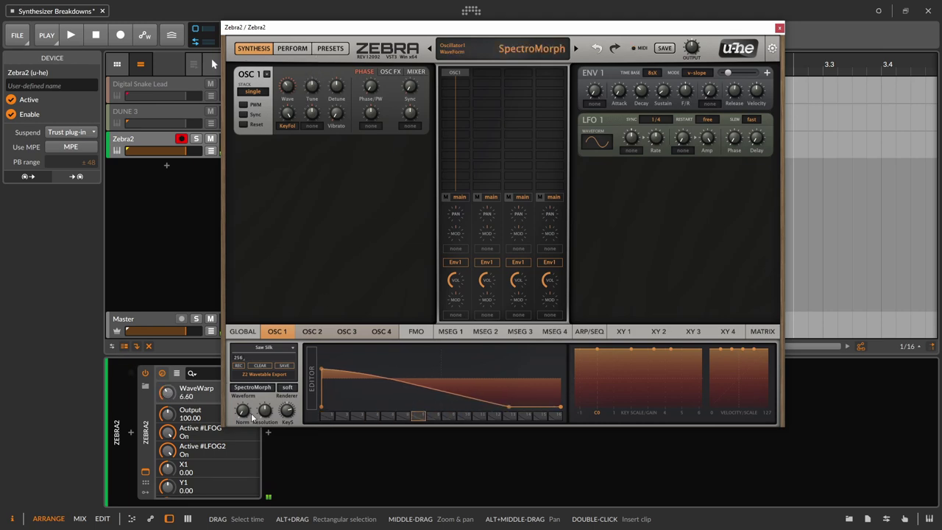
- Set oscillator 1's wave position to 7.70 and try its key-follow wave modulation
drag(287, 86, 289, 78)
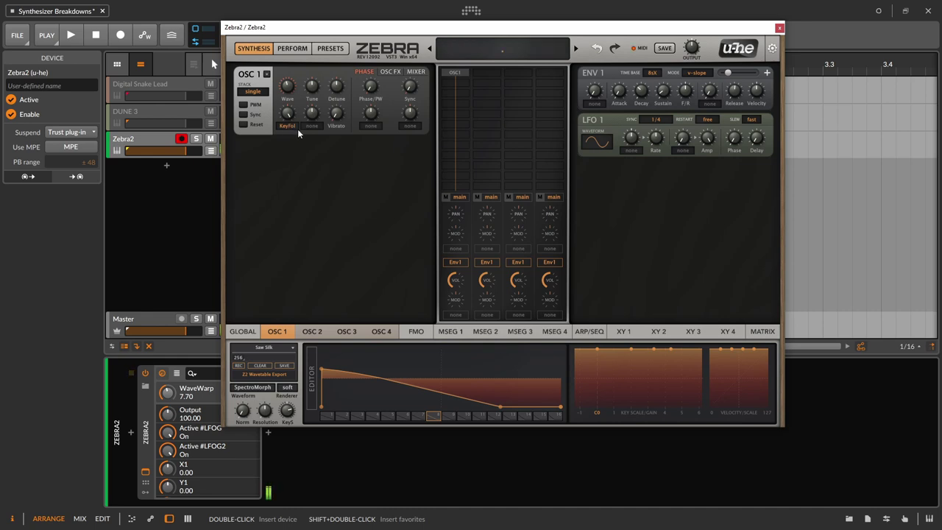
drag(298, 129, 310, 59)
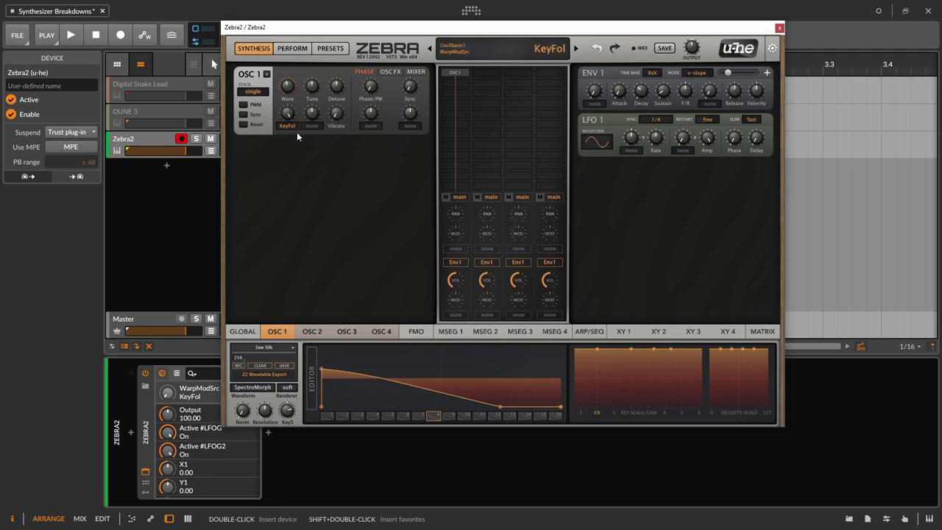
- Set oscillator 1's stack mode to eleven and its detune to 13.00
click(261, 93)
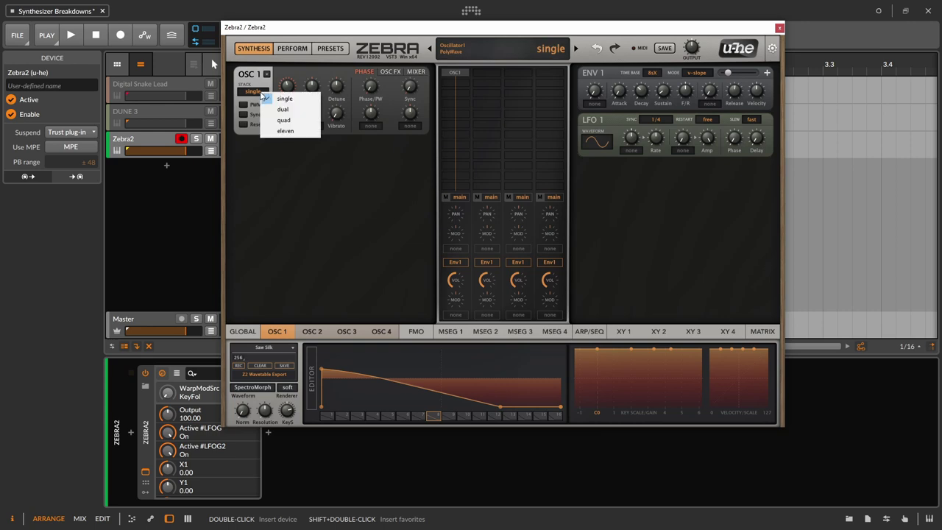
click(299, 132)
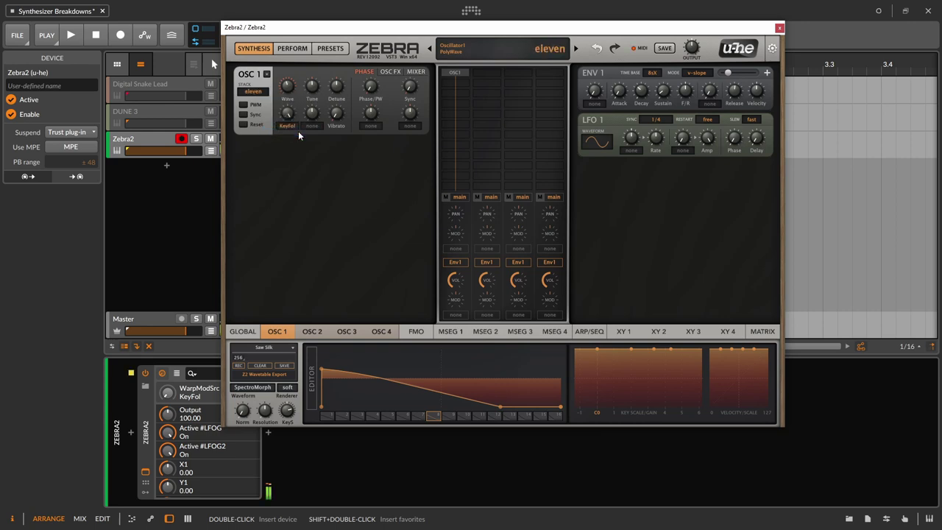
drag(341, 91, 337, 80)
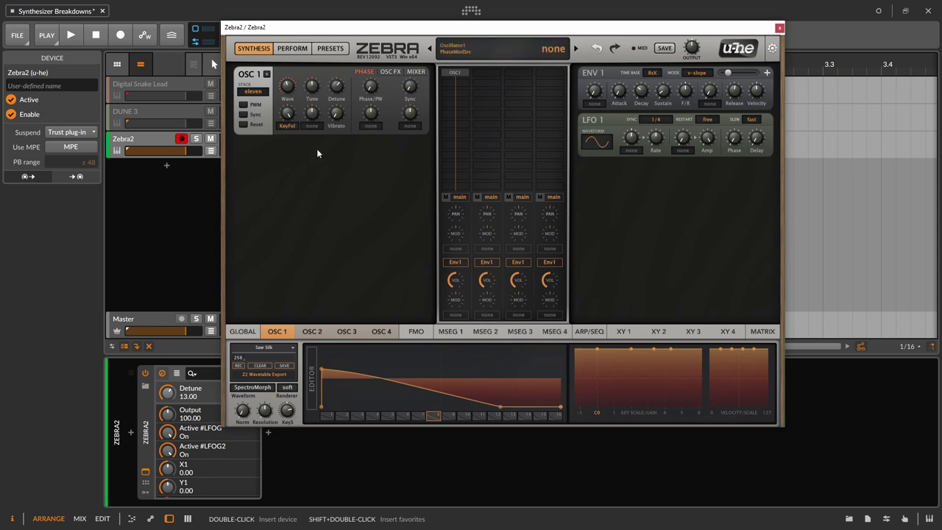
- Enable PWM on oscillator 1, set its phase to about 41.50 and modulate the phase with Lfo1
click(244, 105)
drag(372, 91, 393, 70)
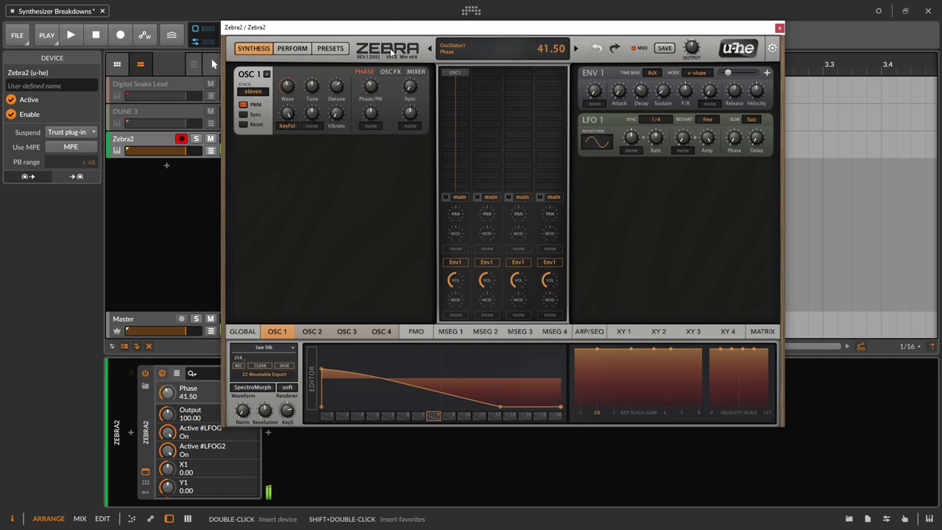
click(372, 125)
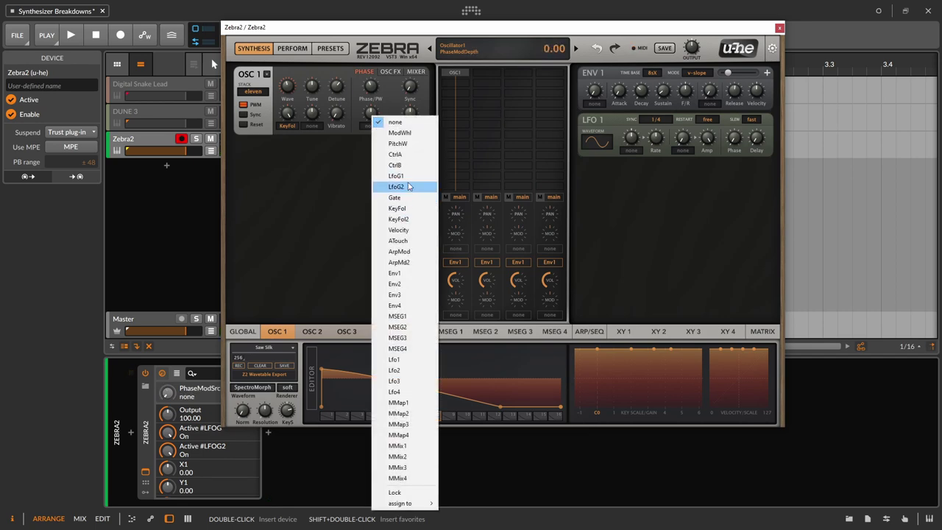
click(423, 359)
mouse_move(372, 118)
mouse_down()
mouse_move(371, 90)
mouse_move(373, 110)
mouse_up()
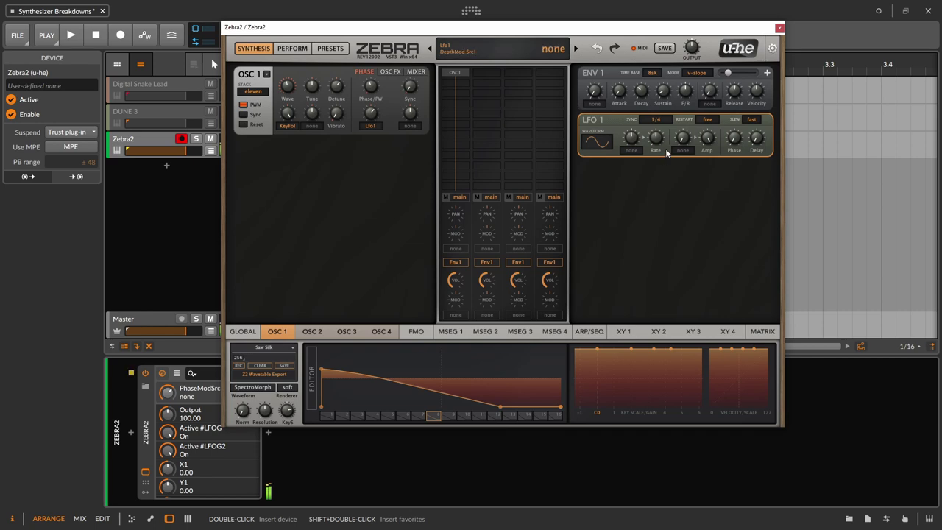
- Try different LFO 1 rates together with different phase modulation depths on oscillator 1
mouse_move(655, 143)
mouse_down()
mouse_move(658, 114)
mouse_move(659, 133)
mouse_up()
drag(368, 112, 374, 110)
drag(656, 144, 658, 148)
drag(371, 115, 369, 124)
scroll(370, 125, down, 1)
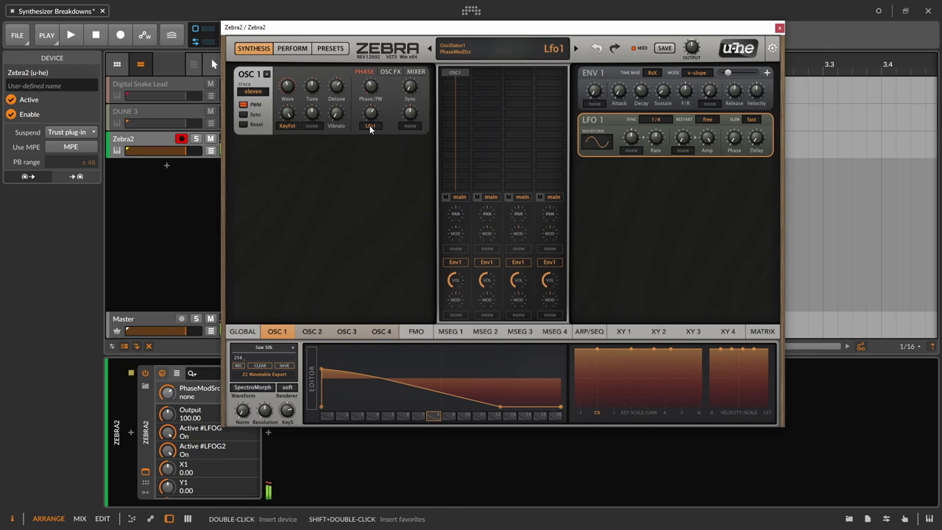
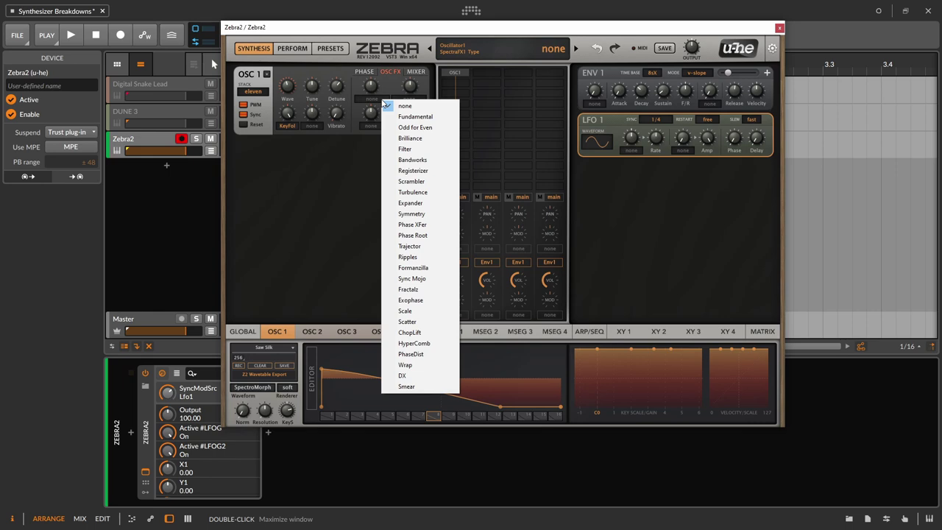
- Load the Trajector effect into oscillator 1's first OSC FX slot at -42.00 and modulate it with MSEG1
click(440, 246)
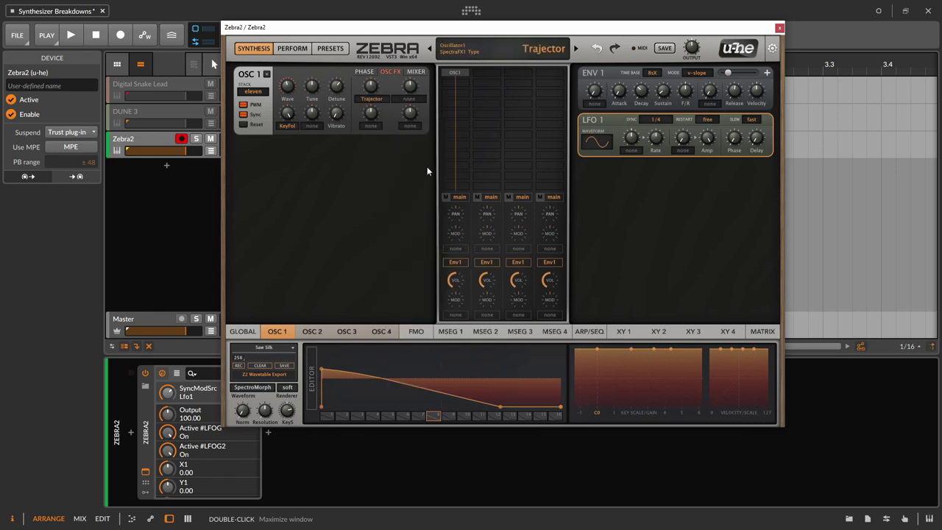
mouse_move(374, 89)
mouse_down()
mouse_move(380, 64)
mouse_move(378, 112)
mouse_move(380, 83)
mouse_move(376, 100)
mouse_up()
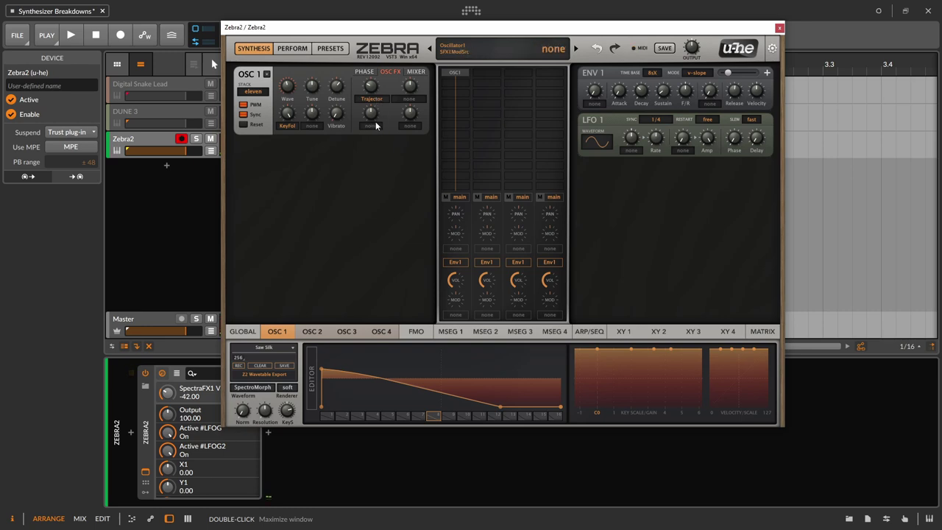
click(377, 126)
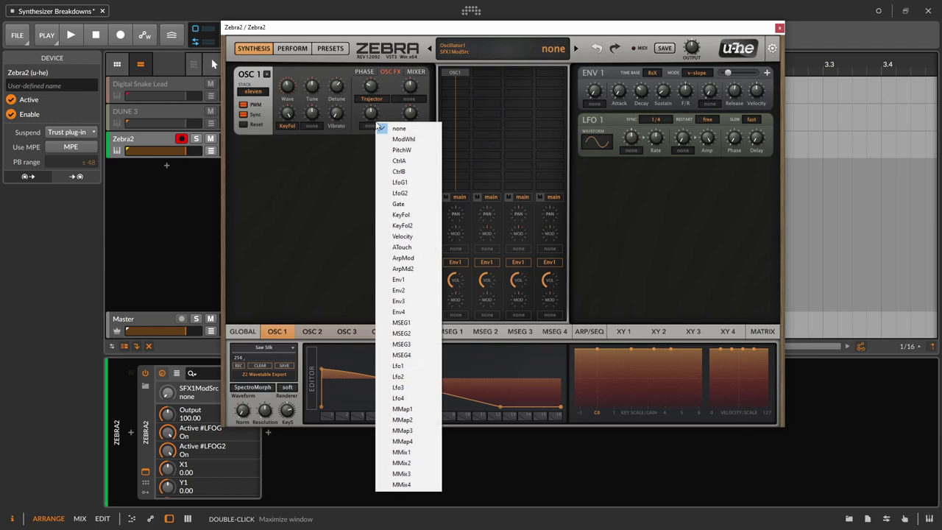
click(415, 329)
double_click(370, 126)
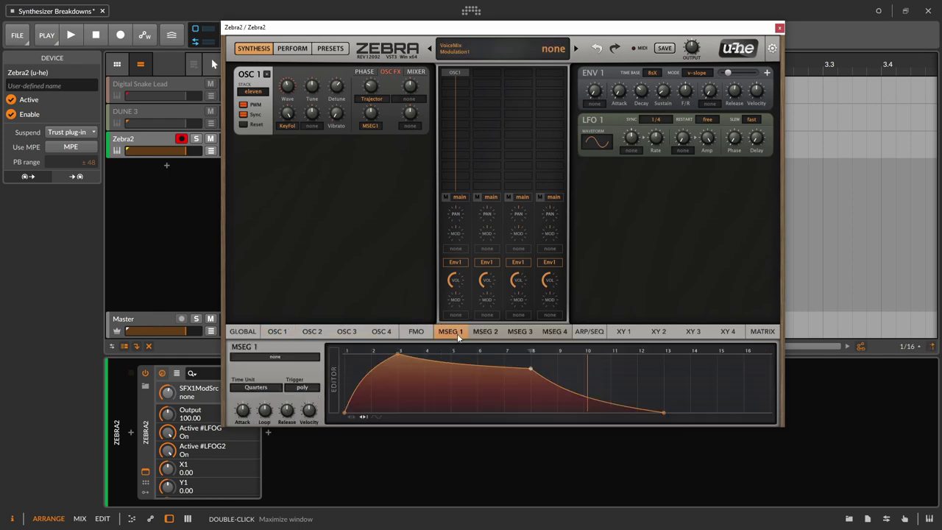
mouse_move(371, 114)
mouse_down()
mouse_move(376, 96)
mouse_move(377, 126)
mouse_up()
- Try shaping the MSEG 1 curve into an immediate peak followed by a gradual decay to a low level
drag(535, 368, 400, 400)
drag(393, 359, 346, 355)
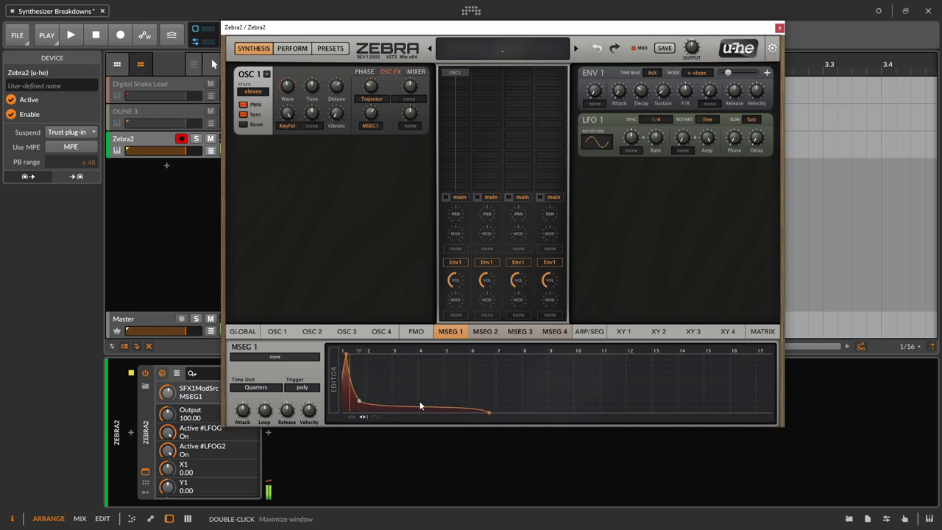
drag(357, 401, 383, 393)
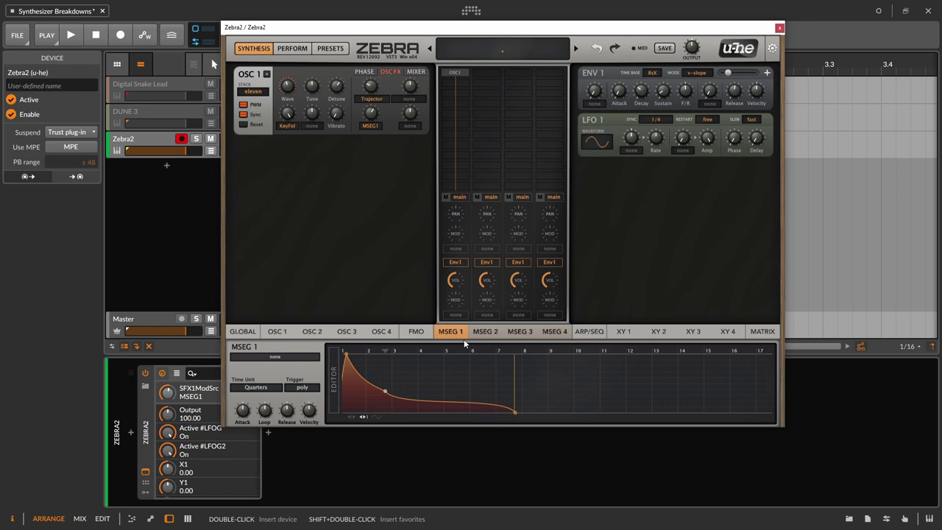
- Load the GATE Sticks up factory preset into MSEG 1 and increase its modulation depth on the Trajector effect
click(268, 358)
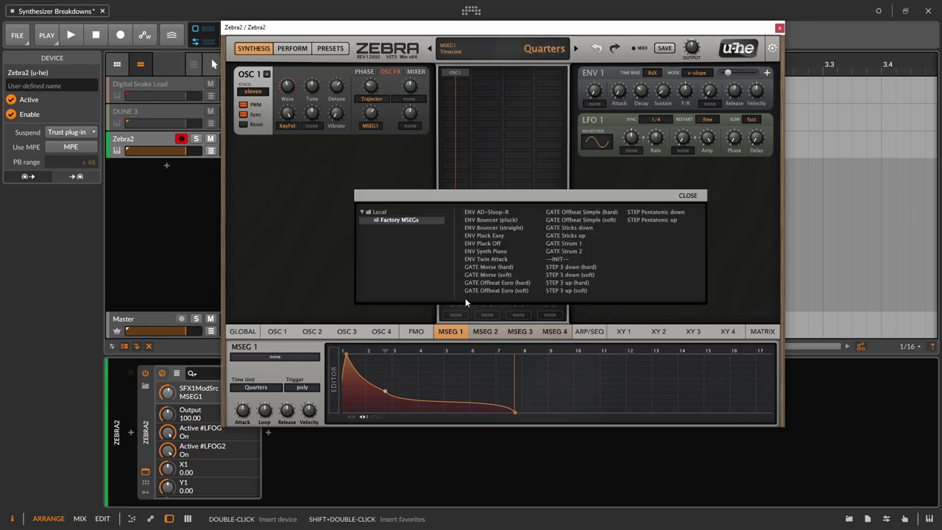
click(572, 237)
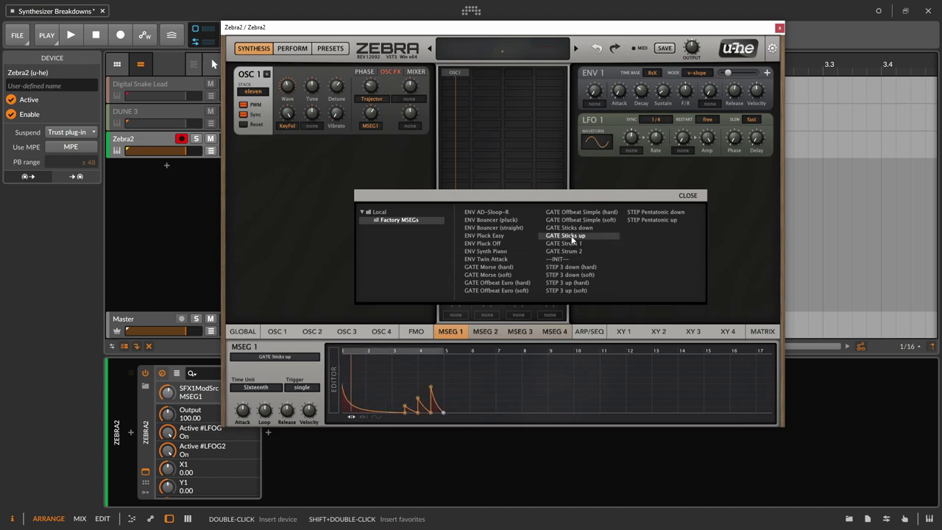
click(689, 196)
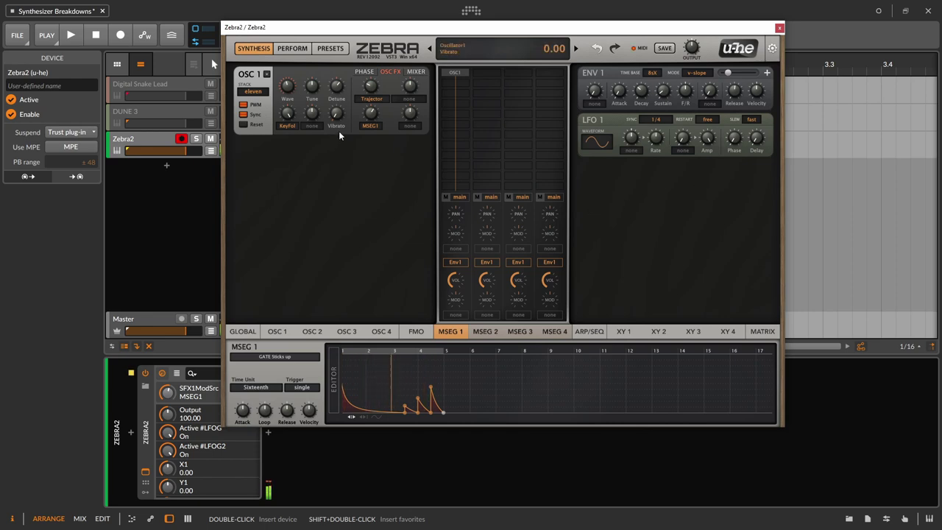
drag(371, 112, 376, 86)
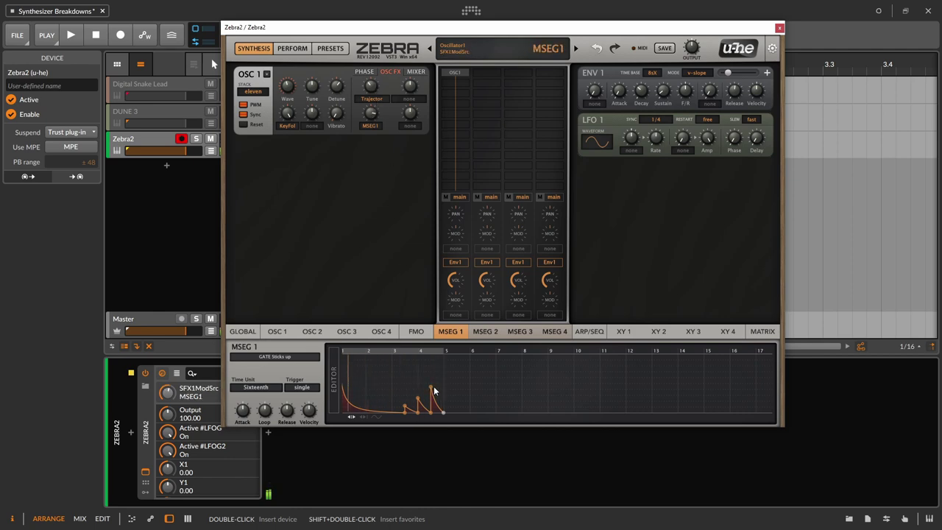
- Raise the last two peaks of the MSEG 1 curve and set its time unit to Quarters
drag(430, 386, 433, 355)
scroll(418, 398, down, 2)
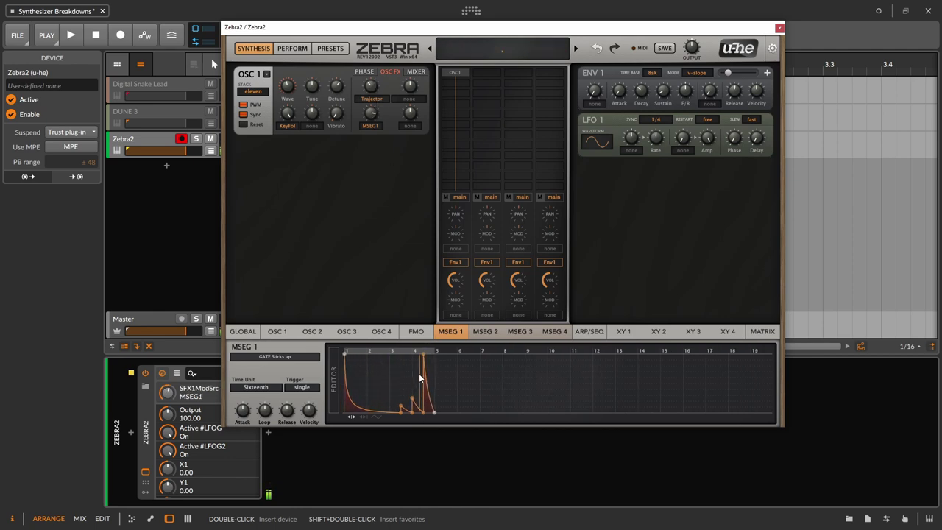
drag(411, 390, 413, 374)
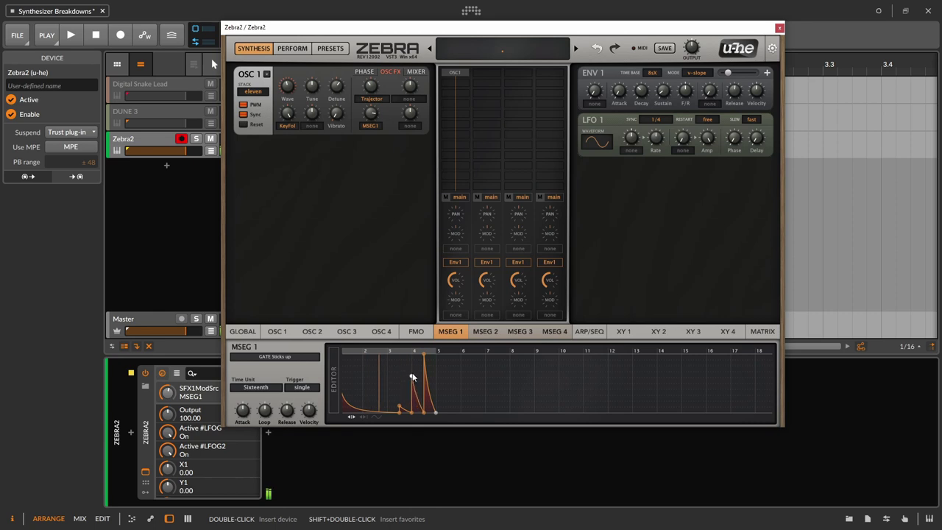
click(259, 387)
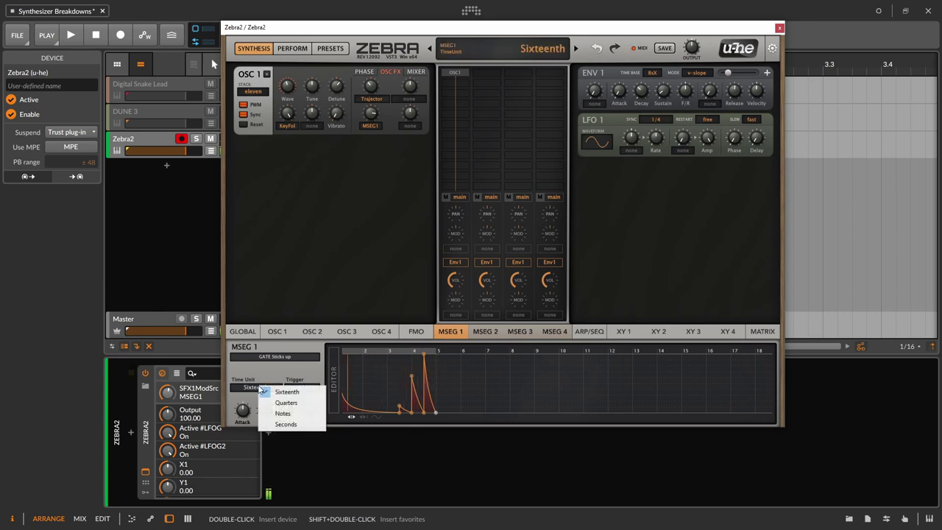
click(286, 403)
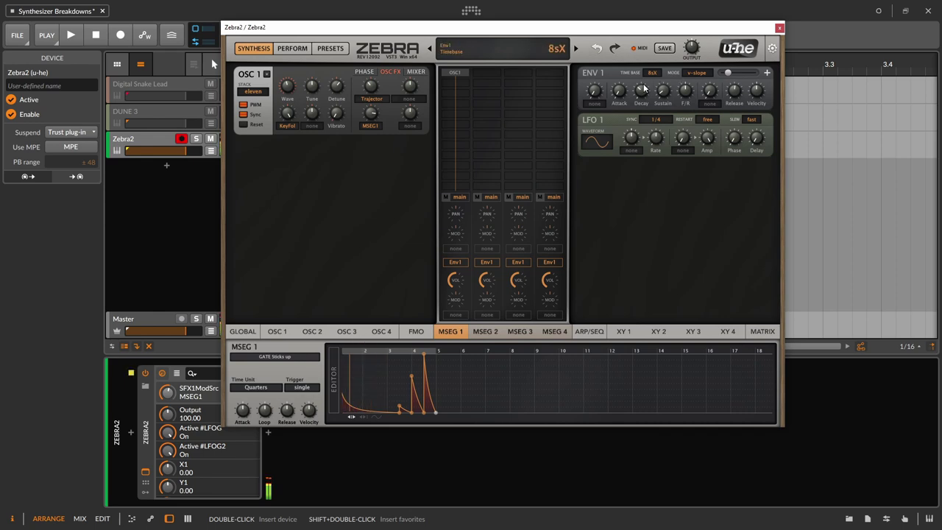
- Set Envelope 1's decay to 51.00, adjust its release and set the first lane's volume to 42.50
drag(645, 89, 645, 83)
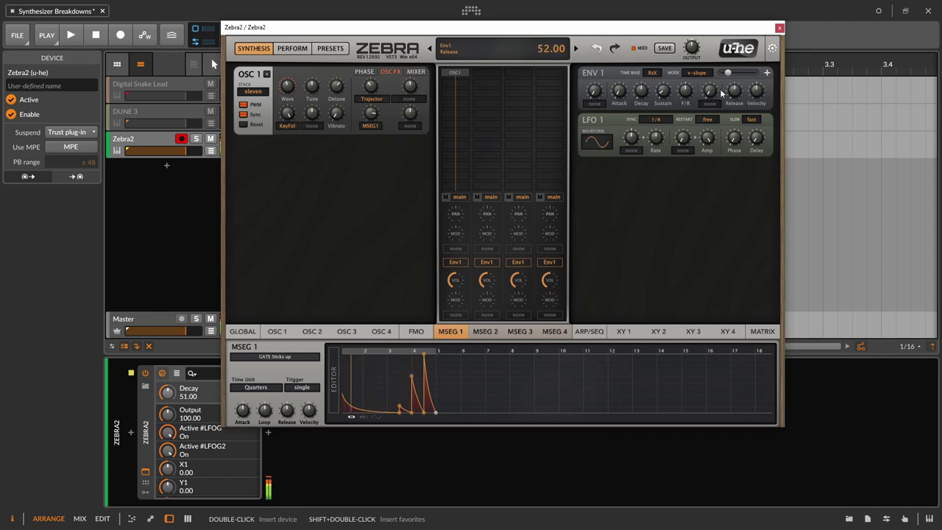
drag(734, 90, 733, 88)
click(455, 284)
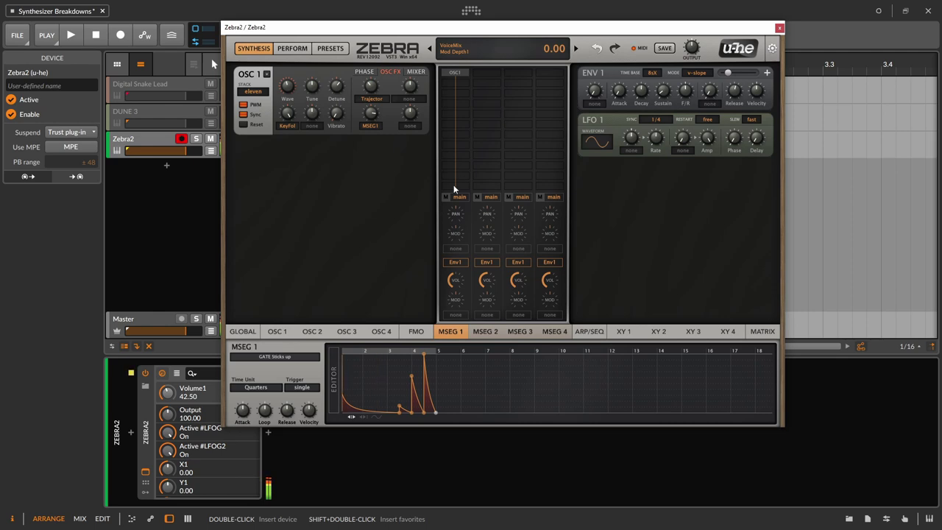
- Add a VCF1 filter below OSC1 in the first grid lane and set its cutoff to 122.00
click(458, 88)
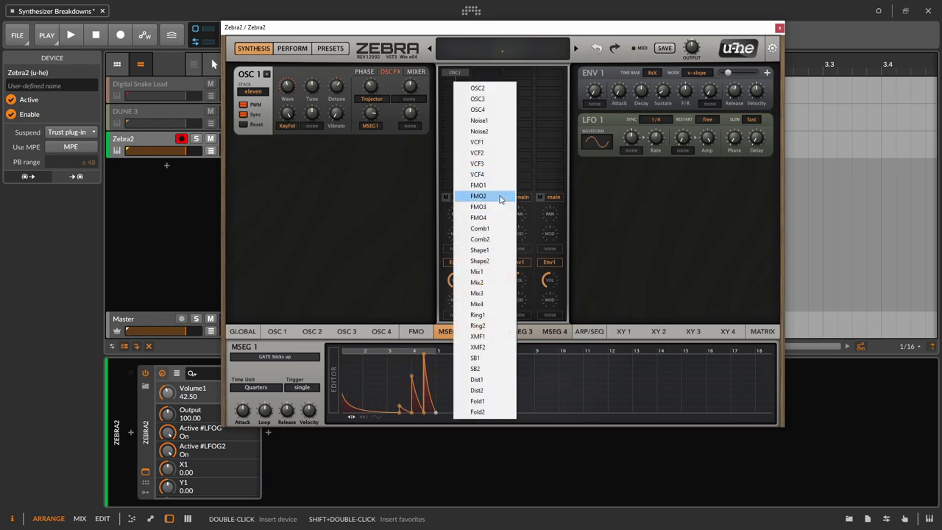
click(504, 142)
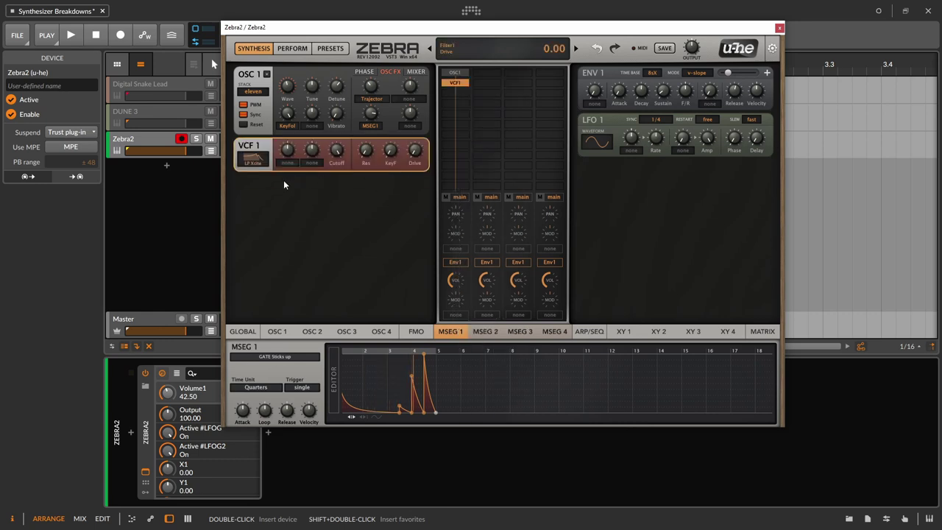
click(337, 151)
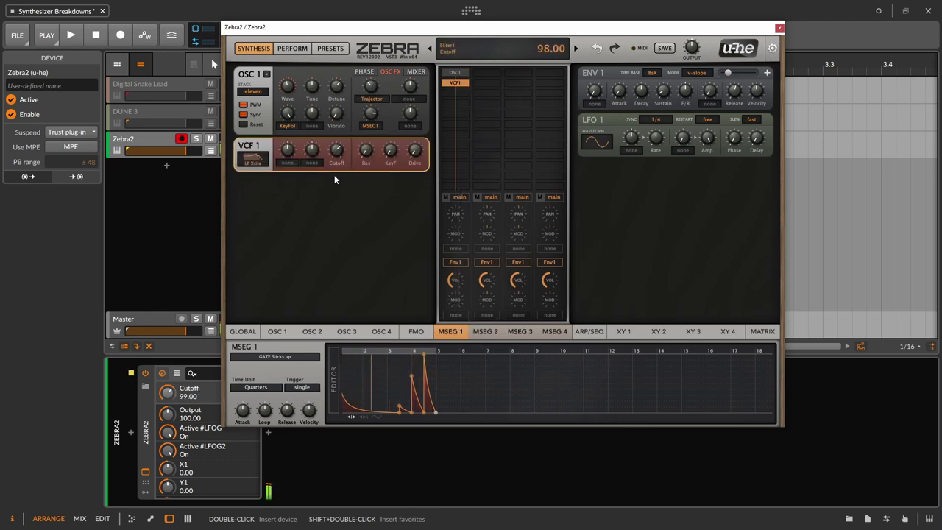
drag(334, 186, 338, 162)
- Modulate VCF 1's cutoff with Env2 at a depth of 28.00
click(293, 164)
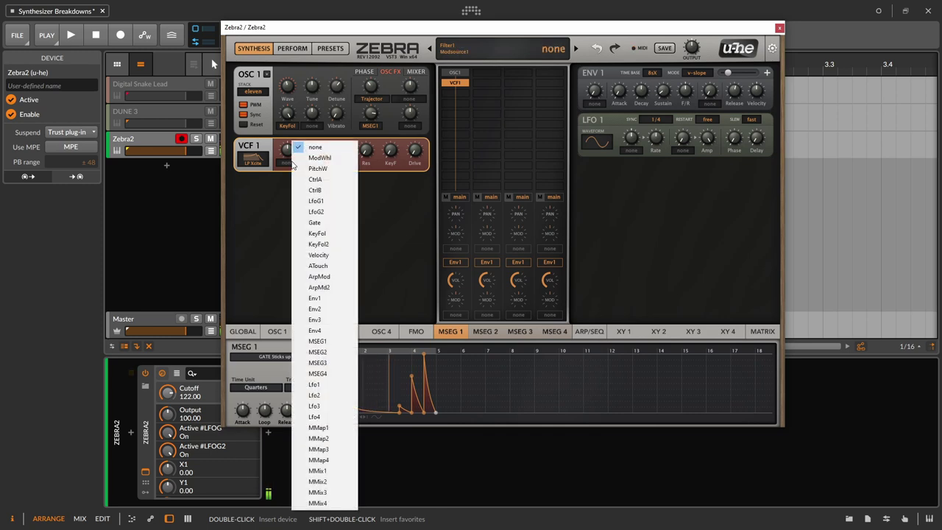
click(329, 308)
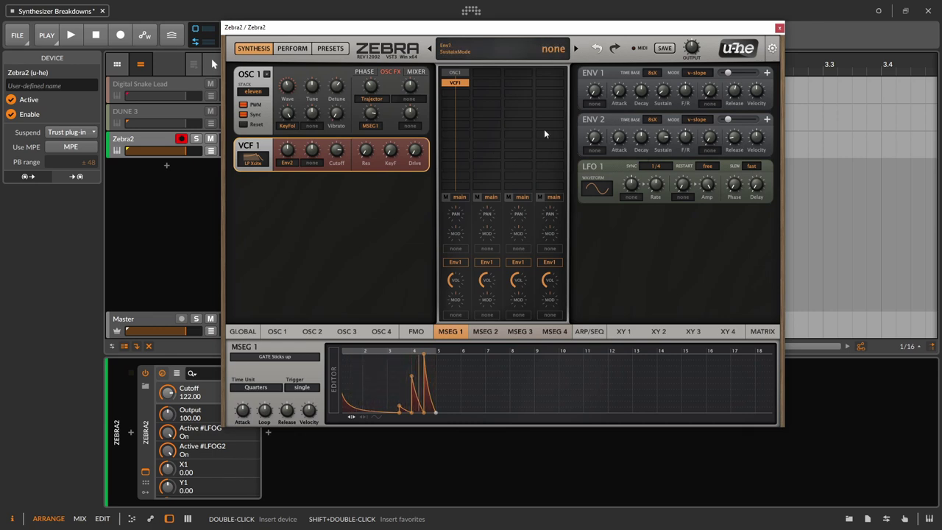
drag(287, 152, 294, 141)
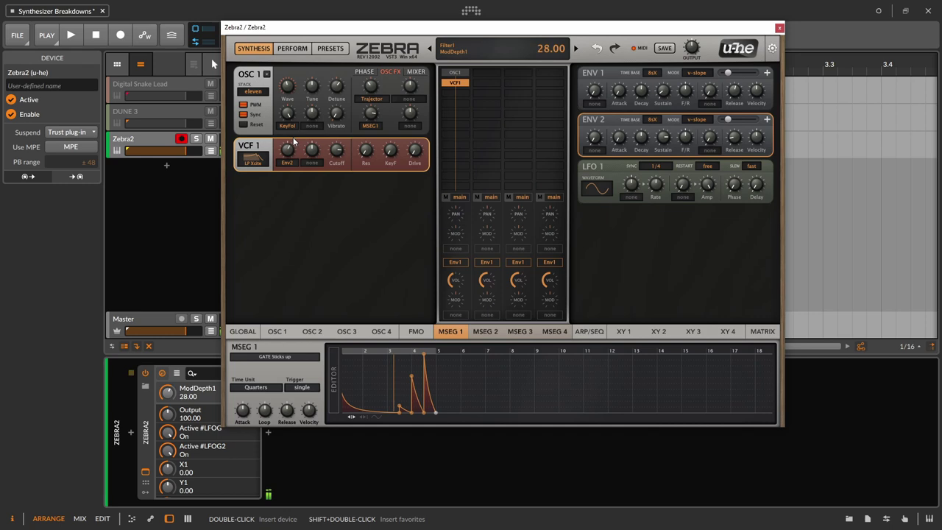
- Set VCF 1's resonance to 20.00 and its drive to 18.00
click(365, 151)
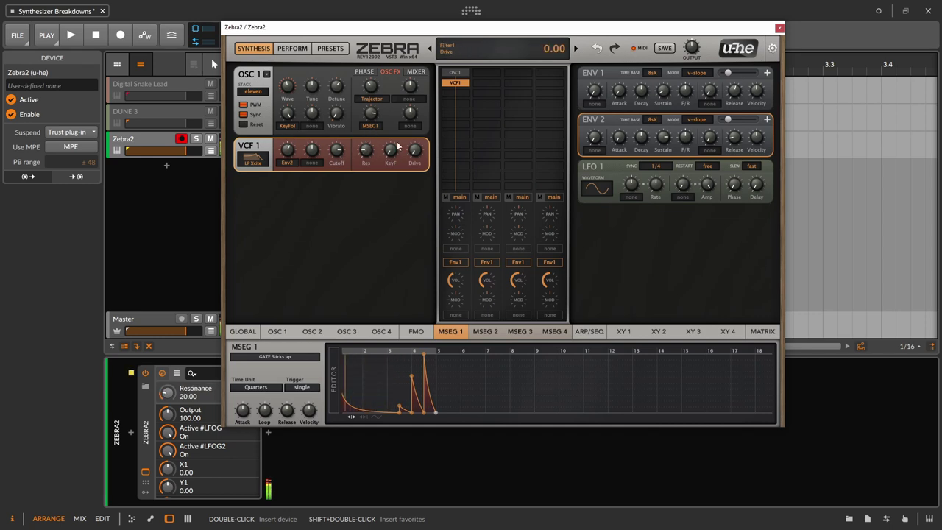
drag(398, 147, 414, 130)
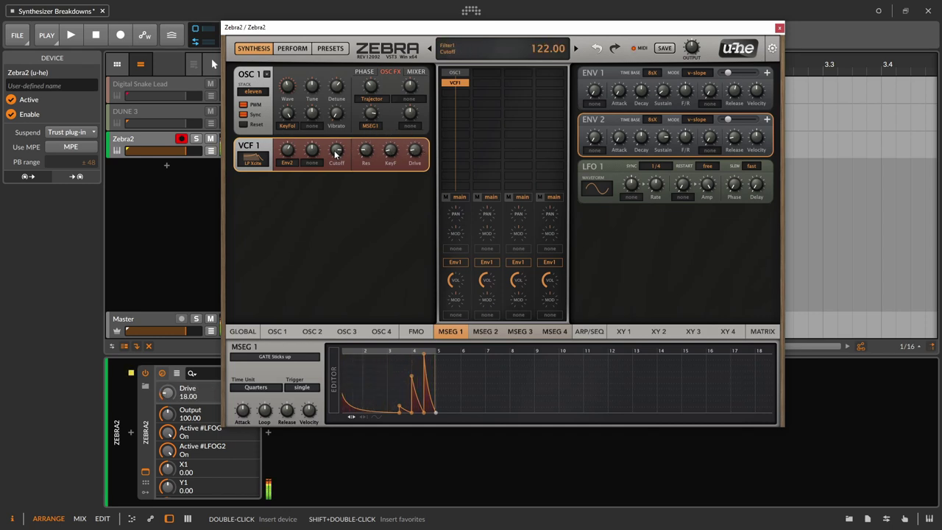
- Change VCF 1's filter type to LP Vintage and set its cutoff to 82.00
click(253, 159)
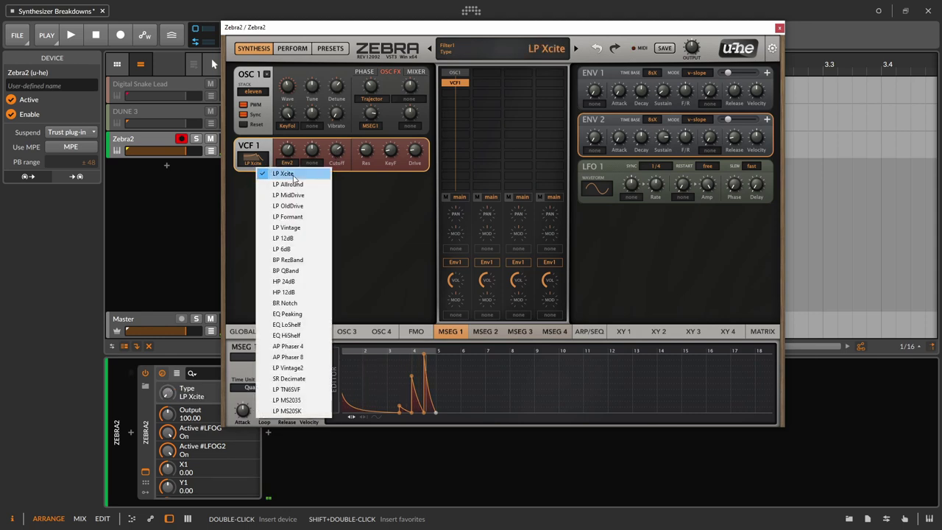
click(317, 228)
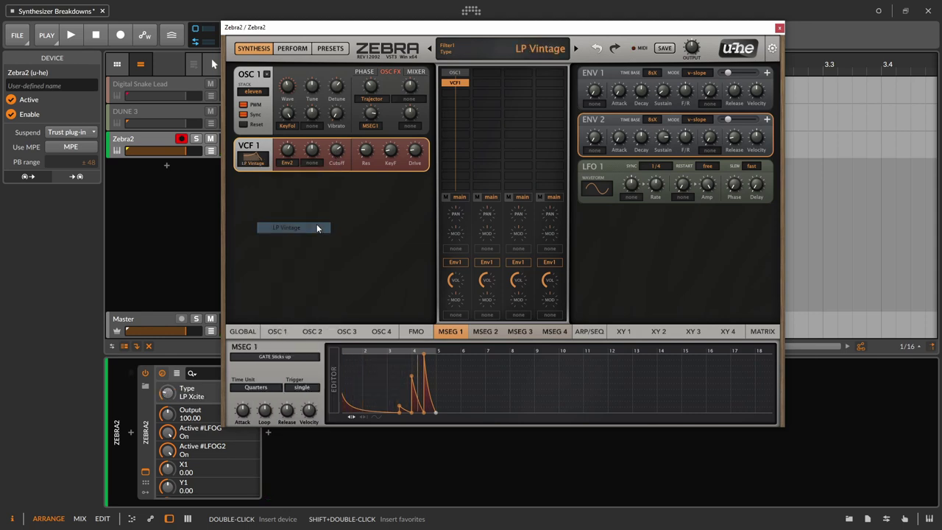
drag(335, 156, 335, 164)
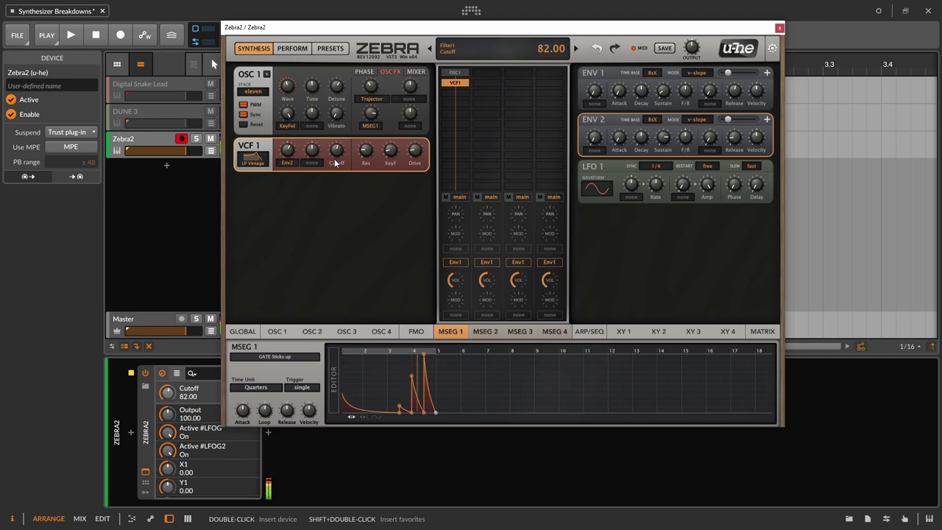
- Increase the depth of the Env2 modulation on VCF 1's cutoff
click(366, 151)
scroll(420, 144, up, 5)
scroll(287, 153, up, 4)
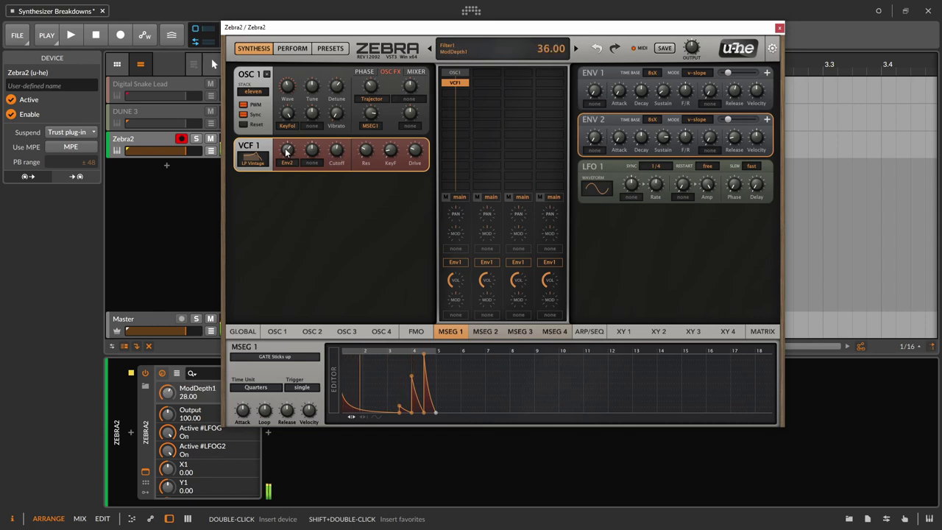
scroll(286, 151, up, 10)
- Set Envelope 2's attack to 48.50
scroll(288, 147, down, 2)
scroll(288, 147, up, 3)
scroll(288, 148, down, 2)
scroll(627, 93, up, 3)
scroll(635, 90, down, 5)
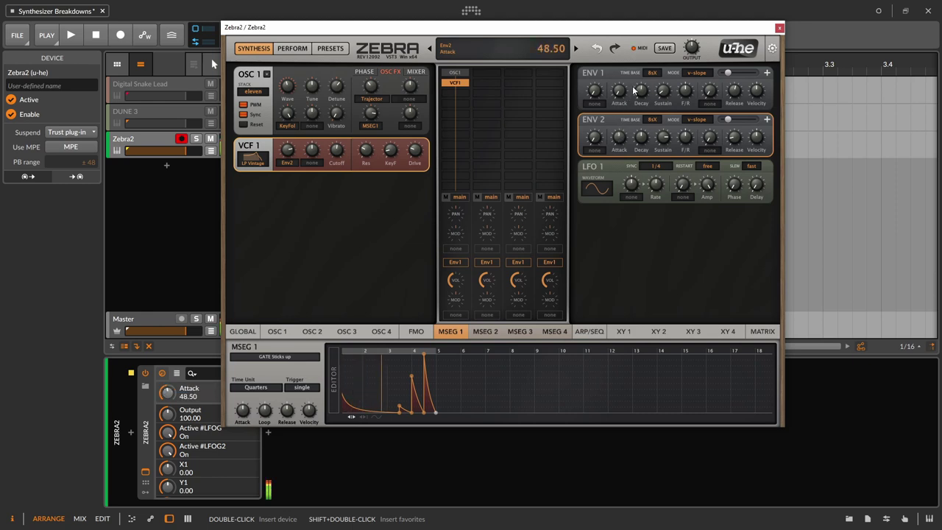
- Set Envelope 2's release to 60.00 and Envelope 1's release to 70.00
scroll(663, 137, up, 6)
scroll(663, 137, down, 6)
scroll(734, 137, down, 5)
scroll(734, 137, up, 8)
drag(743, 119, 748, 103)
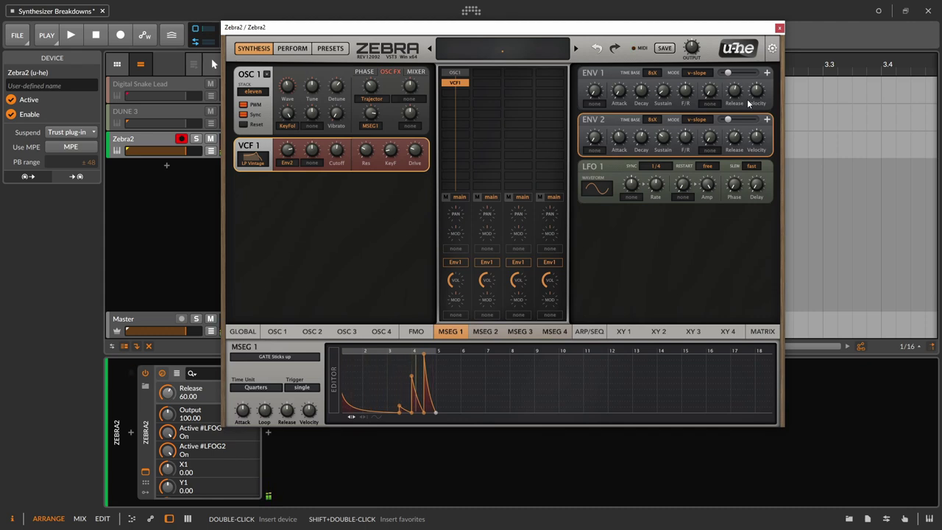
mouse_move(733, 93)
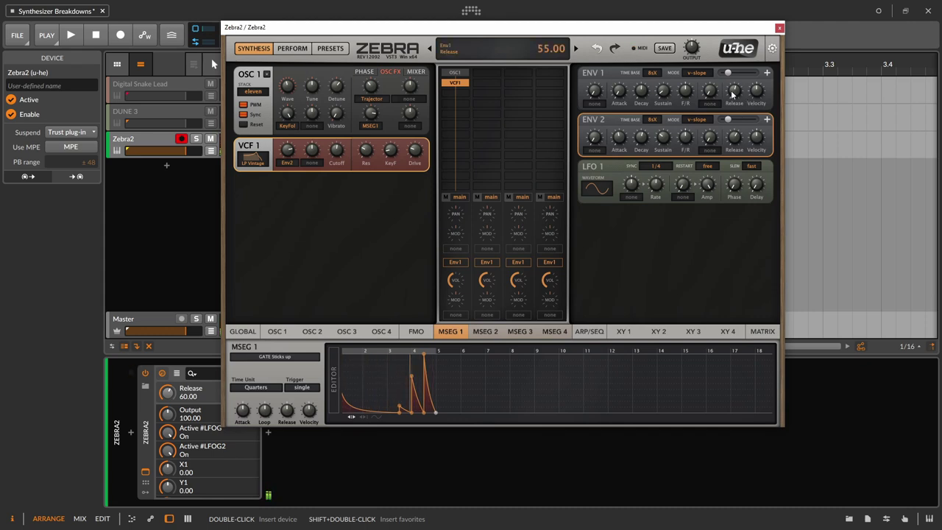
scroll(732, 93, up, 3)
- Set the patch's global voice count to many
click(243, 332)
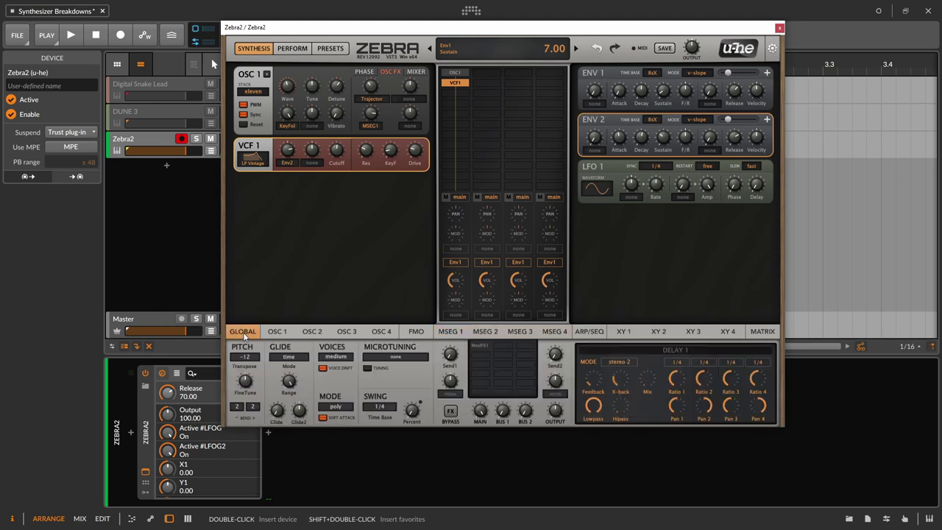
click(350, 358)
click(368, 390)
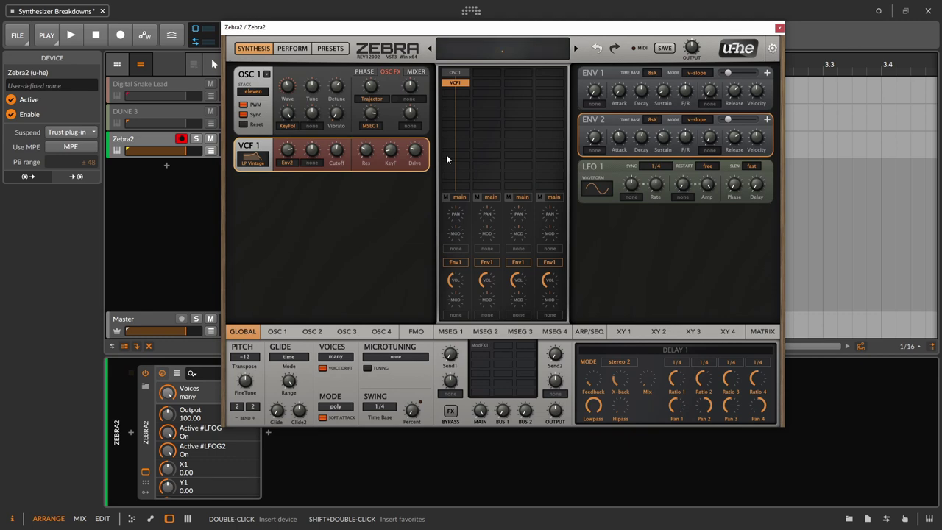
- Activate ModFX1 in the effects grid, set its chorus mix to 75.00 and its equalizer high boost to 12.00
mouse_move(248, 409)
mouse_move(280, 352)
mouse_move(341, 399)
click(483, 348)
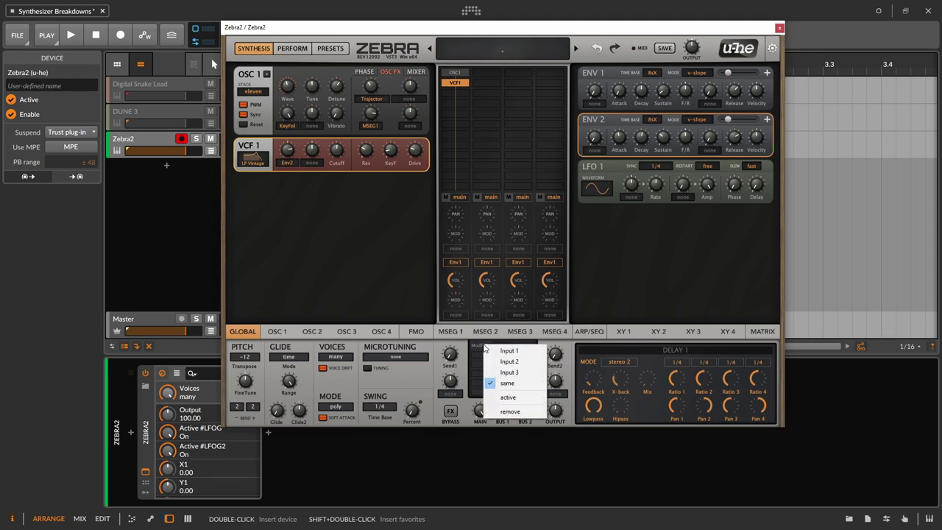
click(480, 348)
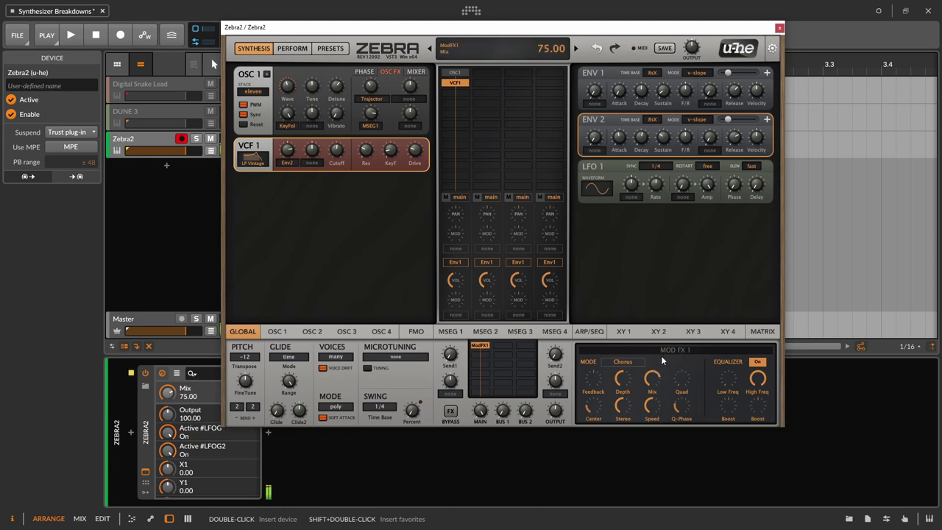
drag(684, 369, 690, 320)
drag(658, 403, 662, 374)
drag(752, 406, 767, 376)
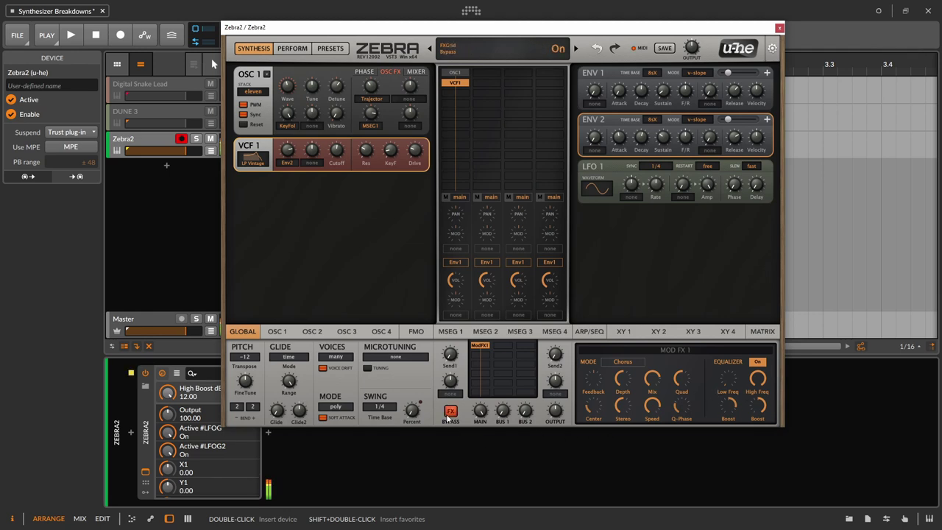
- Raise the ModFX1 chorus's feedback and set its stereo amount to 73.00
drag(595, 376, 599, 359)
mouse_move(594, 406)
mouse_down()
mouse_move(593, 388)
mouse_move(593, 402)
mouse_up()
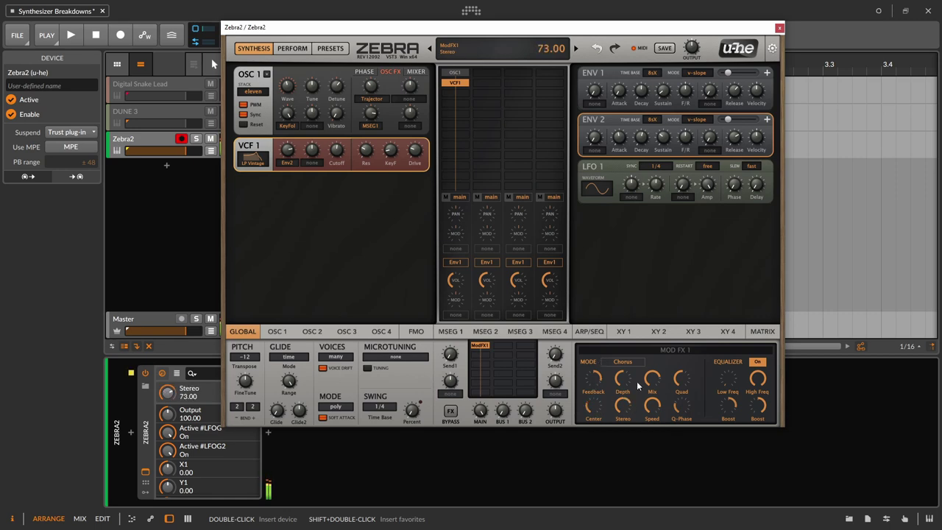
drag(684, 381, 734, 334)
- Adjust the ModFX1 equalizer's low band and set its high frequency to 83.00
drag(729, 407, 729, 405)
click(756, 377)
mouse_move(757, 377)
mouse_down()
mouse_move(753, 402)
mouse_move(755, 394)
mouse_up()
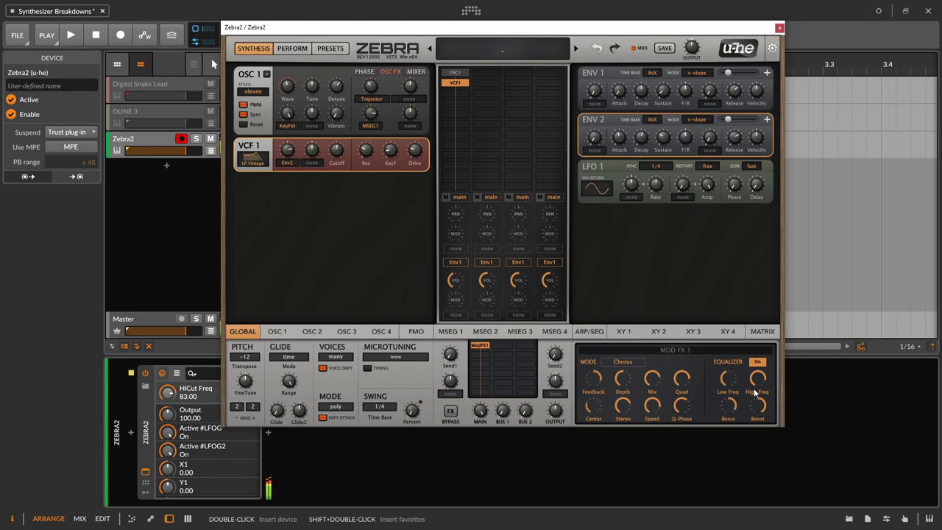
- Reduce the ModFX1 mix to 51.50 and set the main output level to 83.50
drag(652, 378, 663, 413)
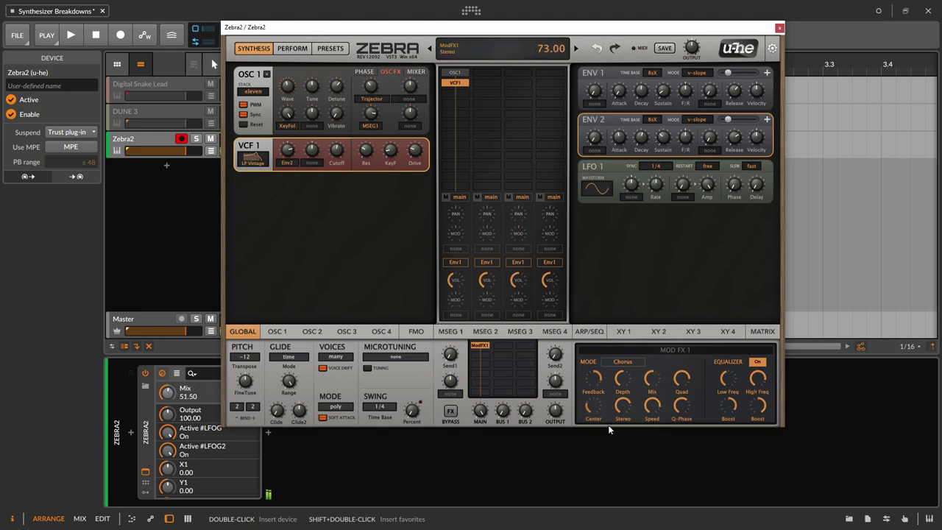
click(482, 411)
drag(481, 411, 485, 424)
- Move the first XY performance pad to X 18.00 and Y 30.00, and return to the synthesis page
click(624, 331)
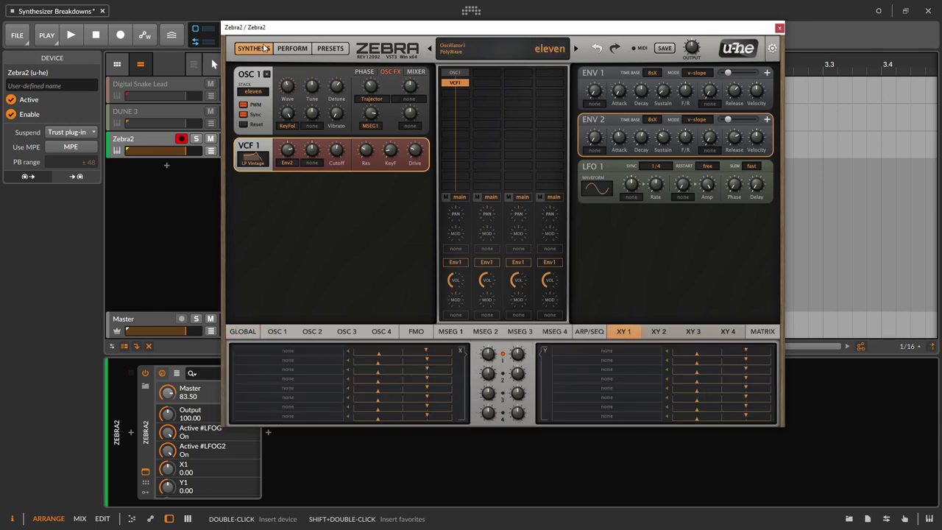
click(292, 48)
mouse_move(380, 136)
mouse_down()
mouse_move(366, 139)
mouse_move(380, 141)
mouse_move(388, 123)
mouse_up()
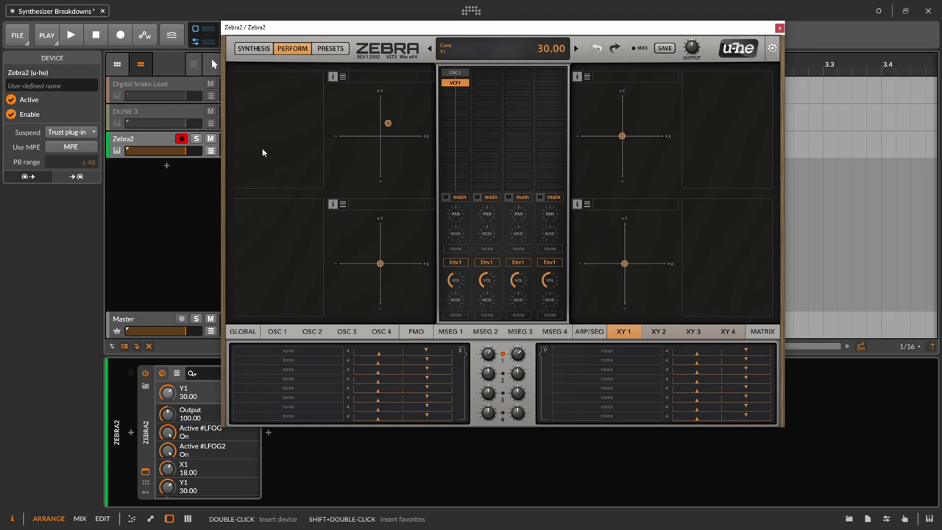
click(260, 48)
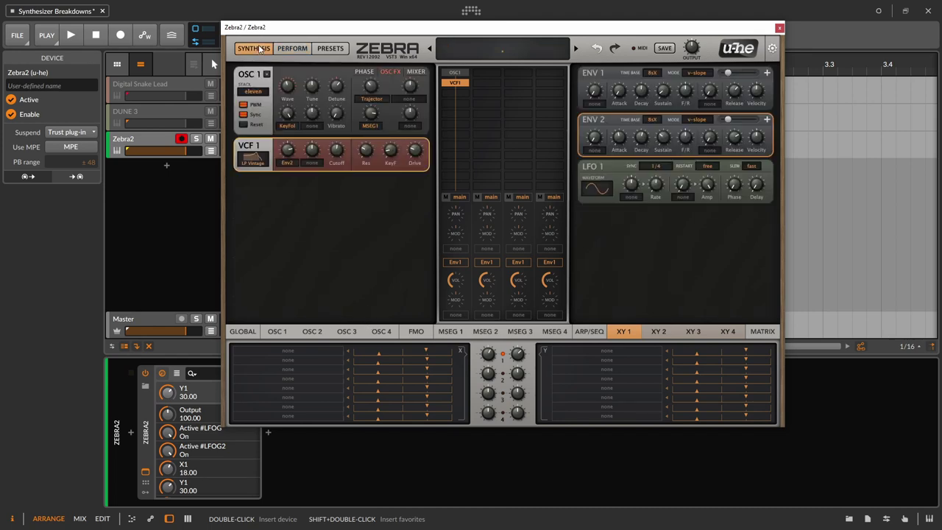
- In TAL U-No-LX-V2, set the sub oscillator volume to 0.00, enable the pulse wave and set its pulse width to 8.19 in LFO mode
mouse_move(370, 91)
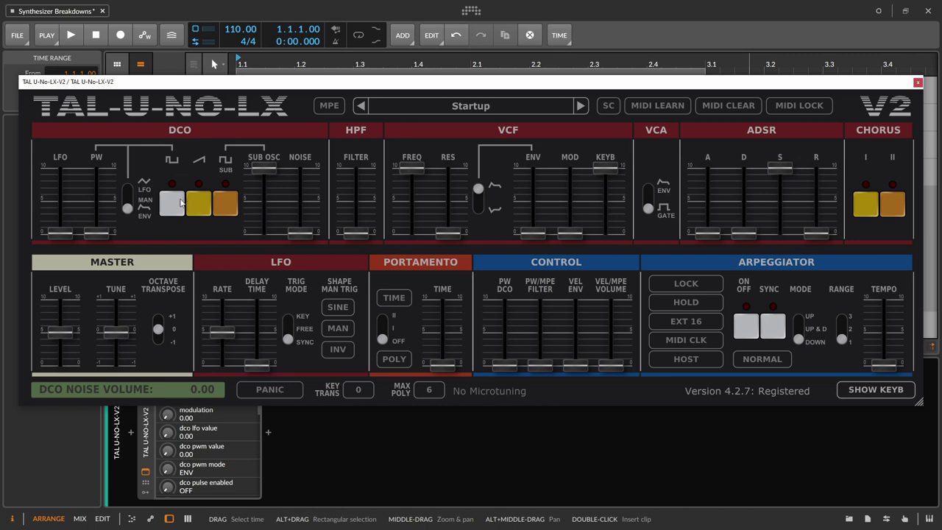
drag(259, 171, 236, 243)
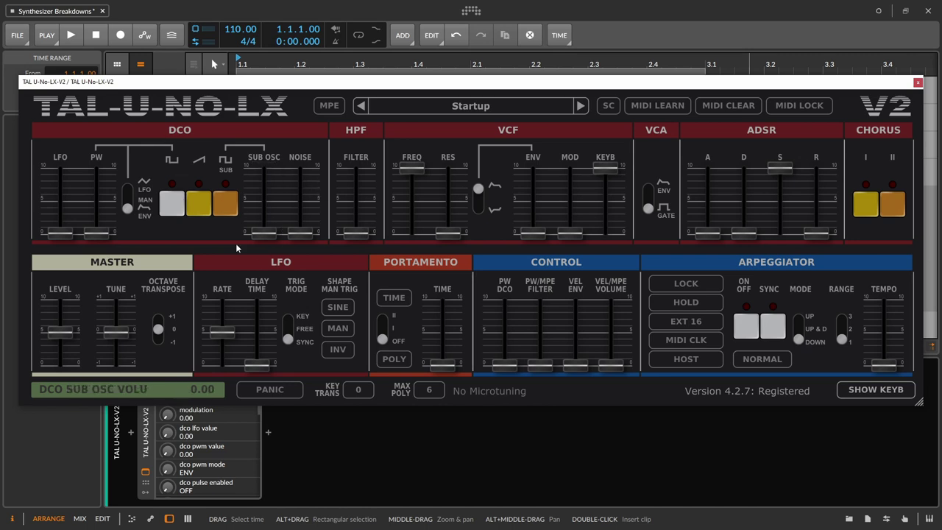
click(163, 207)
click(128, 196)
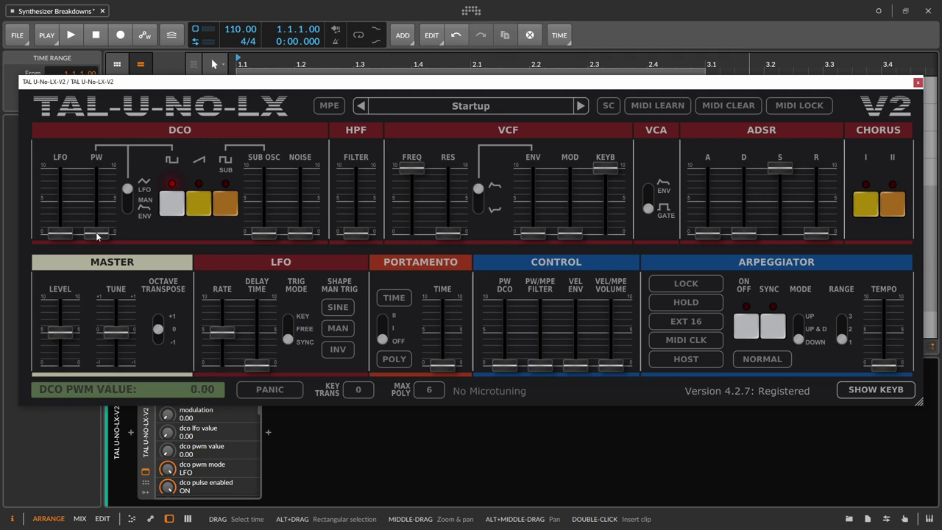
drag(96, 234, 102, 181)
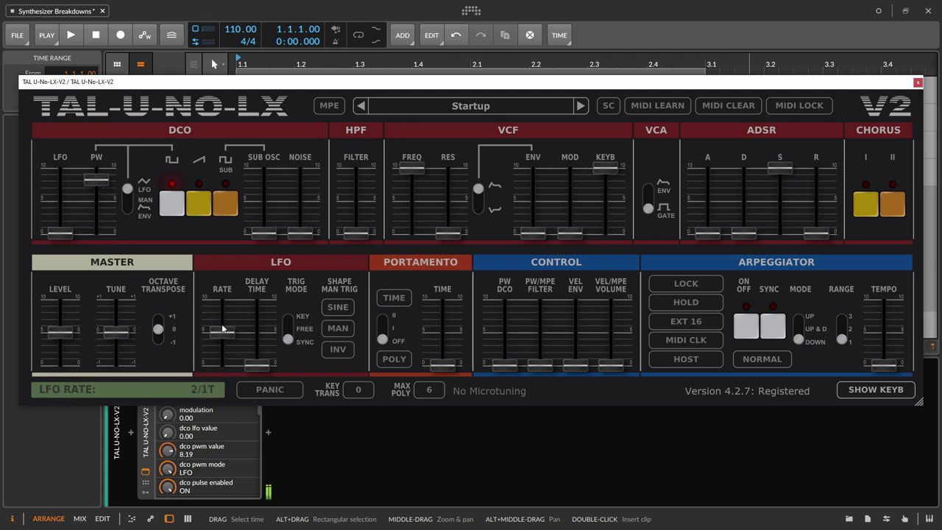
- Set the LFO's rate to 1/4, its delay to 0.83 and its shape to RND
drag(222, 329, 223, 286)
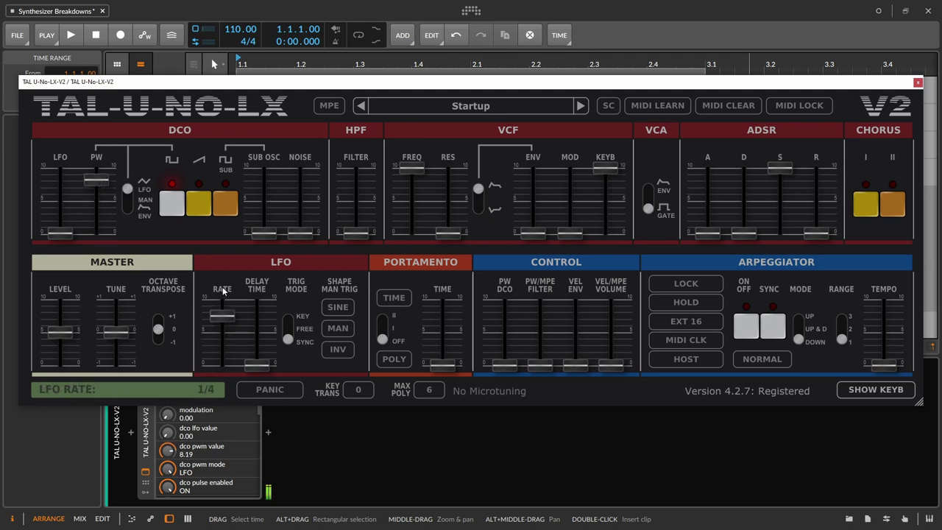
drag(260, 361, 264, 314)
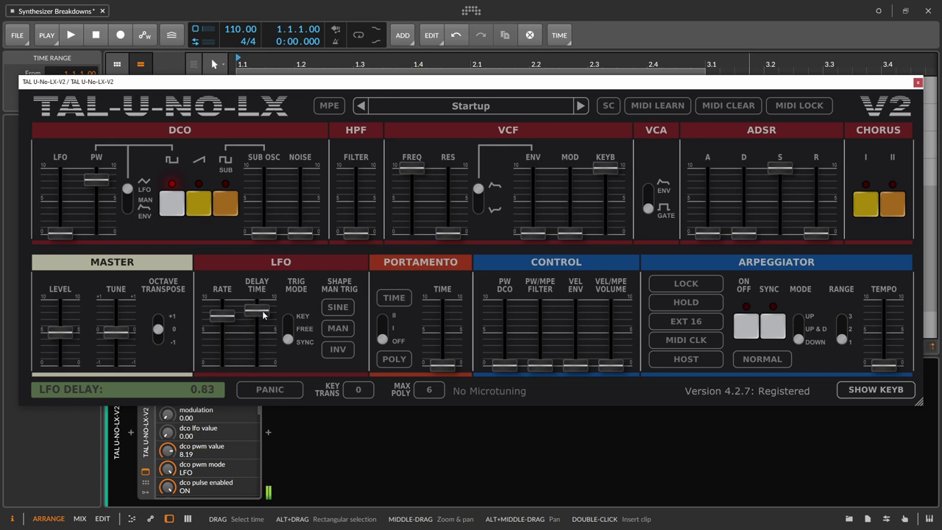
click(338, 307)
click(350, 390)
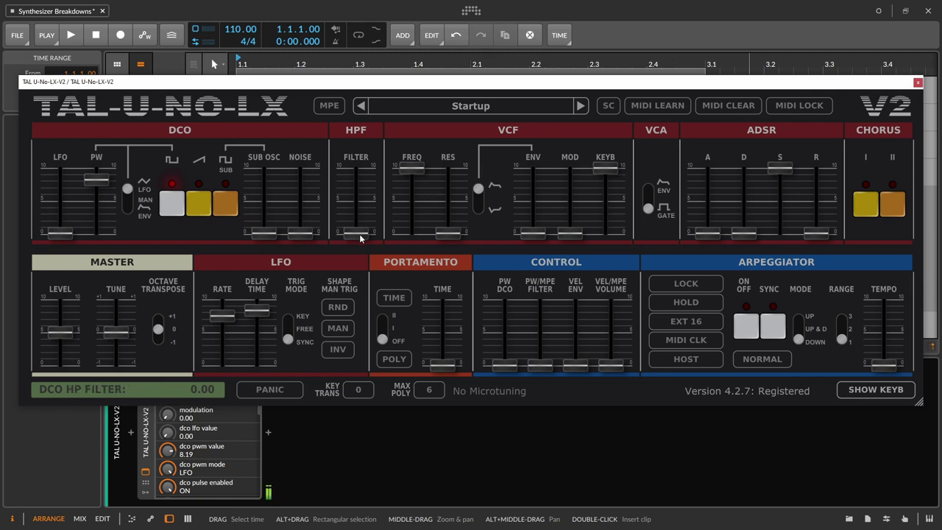
- Raise the high-pass filter slightly, lower the VCF cutoff below its midpoint and raise the resonance
mouse_move(359, 234)
mouse_down()
mouse_move(353, 178)
mouse_move(365, 226)
mouse_up()
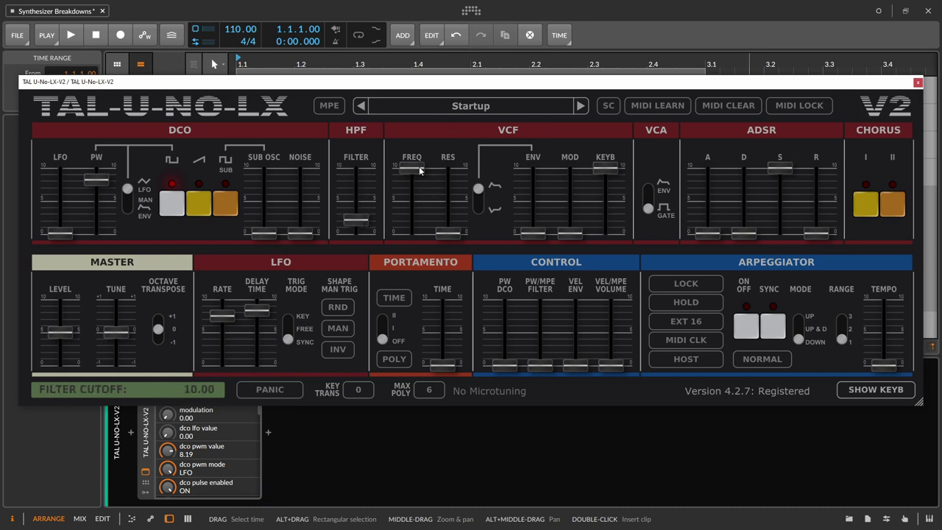
drag(419, 166, 463, 210)
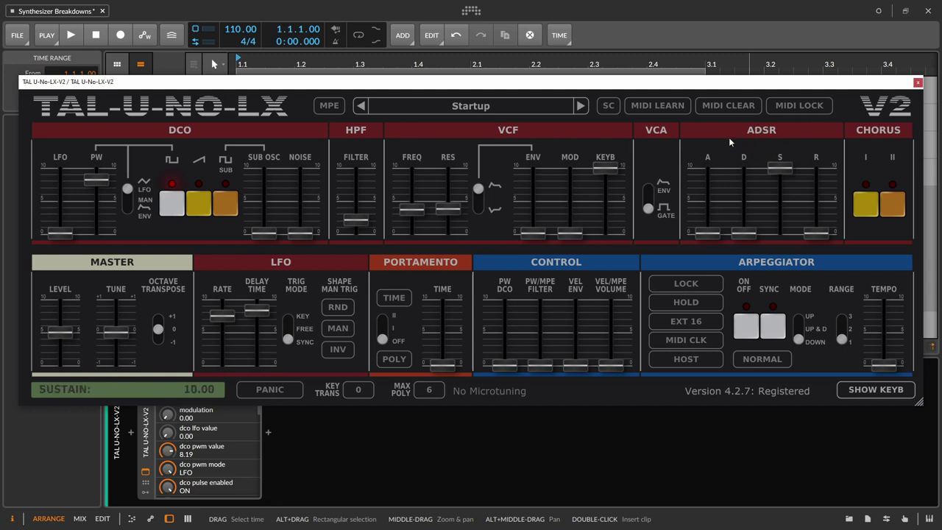
- Raise the VCF's envelope amount to about mid-range and reduce its keyboard tracking slightly
drag(533, 233, 536, 207)
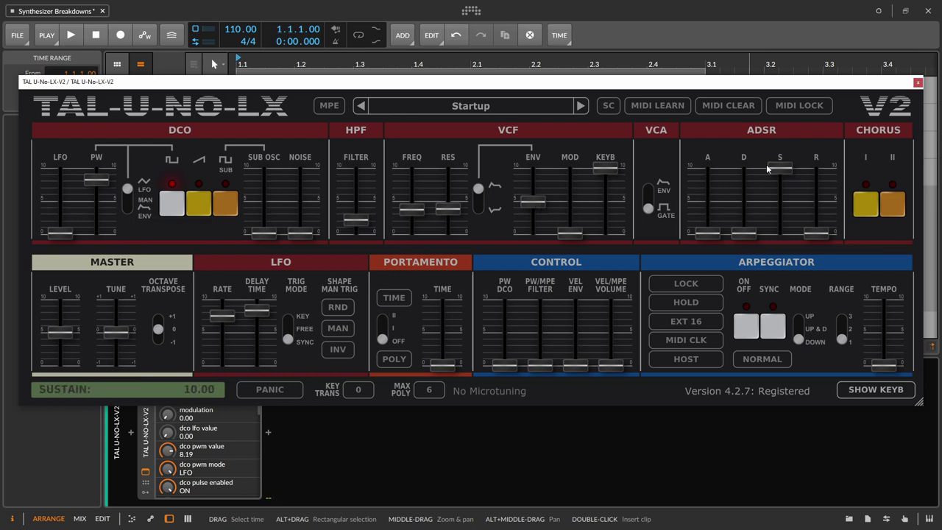
mouse_move(535, 202)
mouse_down()
mouse_move(528, 171)
mouse_move(528, 203)
mouse_up()
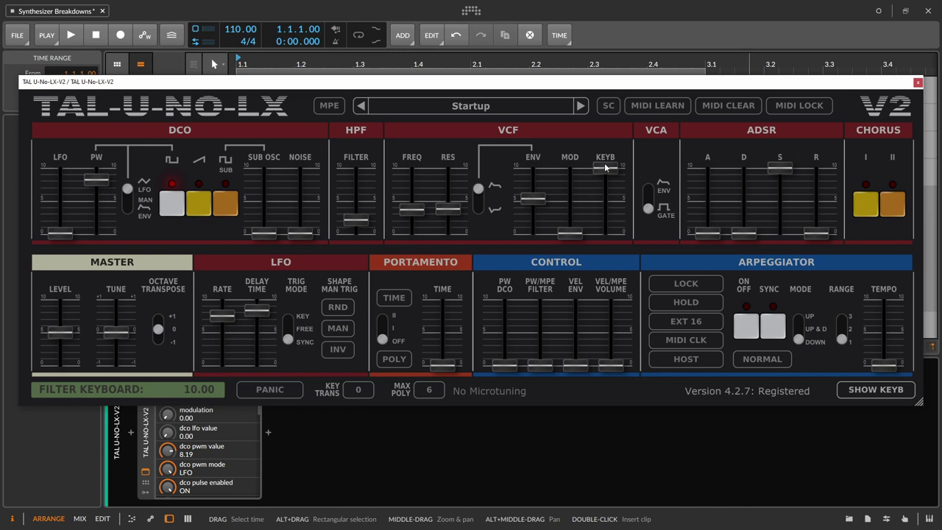
drag(608, 168, 608, 196)
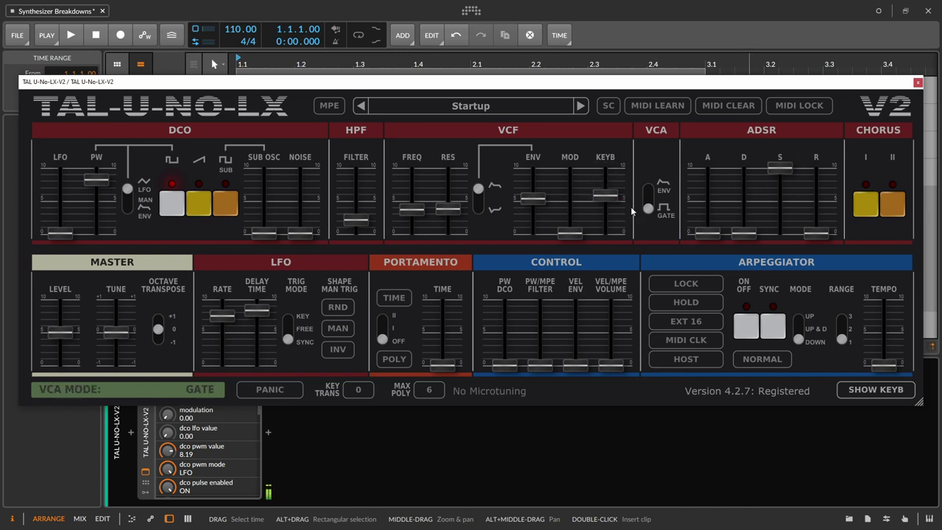
mouse_move(608, 197)
mouse_down()
mouse_move(608, 235)
mouse_move(608, 179)
mouse_up()
- Raise the envelope's attack and decay, lower its sustain and set its release to 8.72
drag(724, 236, 717, 178)
drag(750, 229, 814, 176)
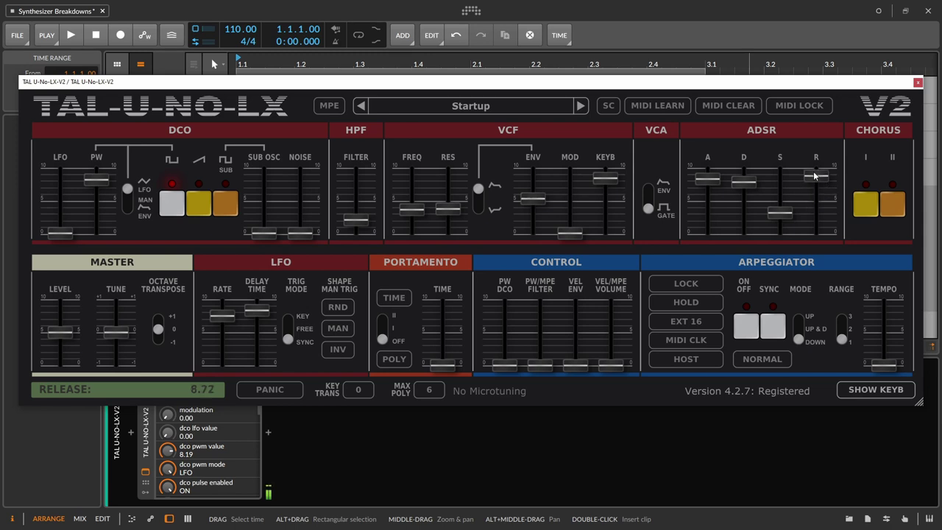
- Switch the VCA mode from gate to ENV and set the envelope's release to 7.14
drag(814, 175, 815, 237)
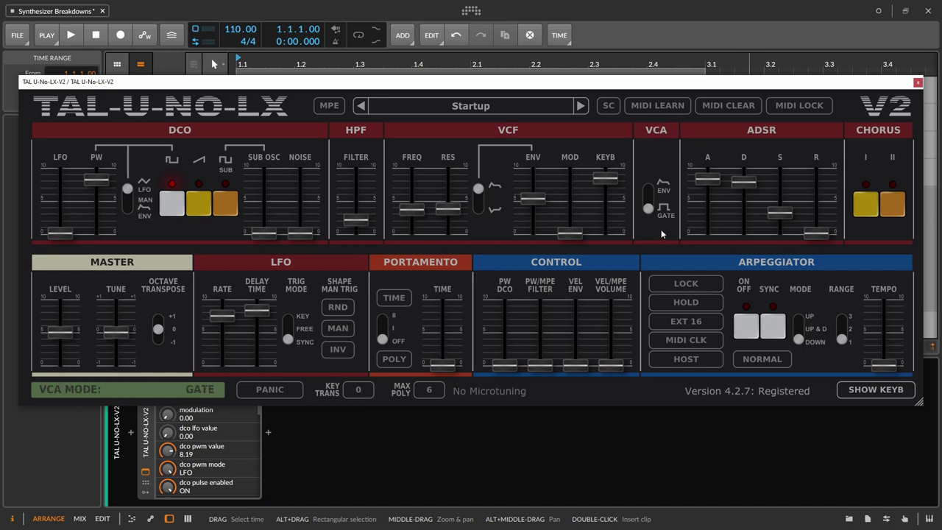
mouse_move(652, 209)
click(655, 200)
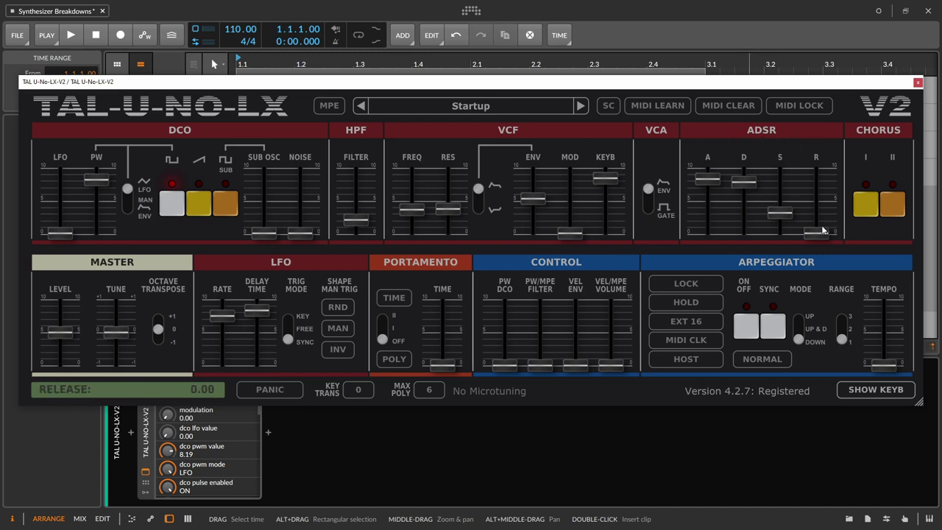
drag(818, 233, 822, 186)
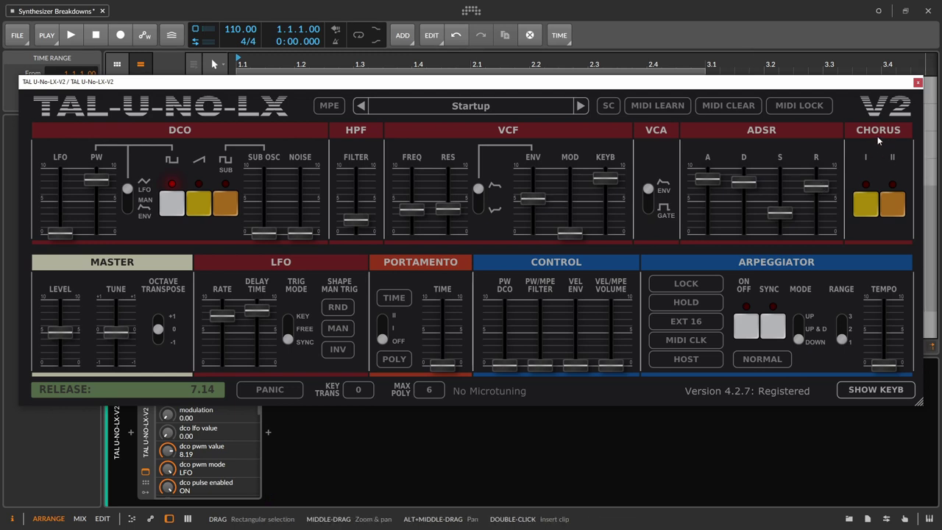
- Enable both Chorus I and Chorus II
click(870, 212)
click(897, 205)
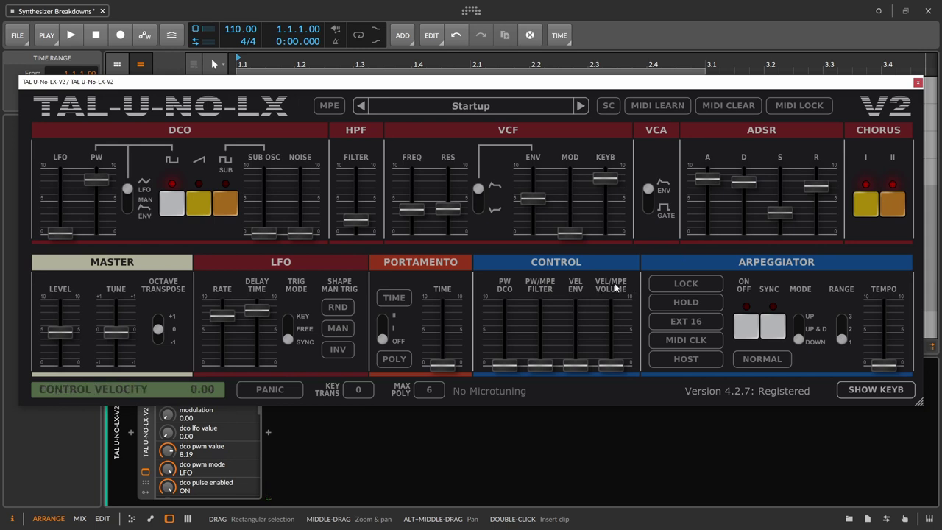
- Raise the velocity control of volume and the pitch-wheel control of the filter to well above their midpoints
drag(611, 365, 621, 314)
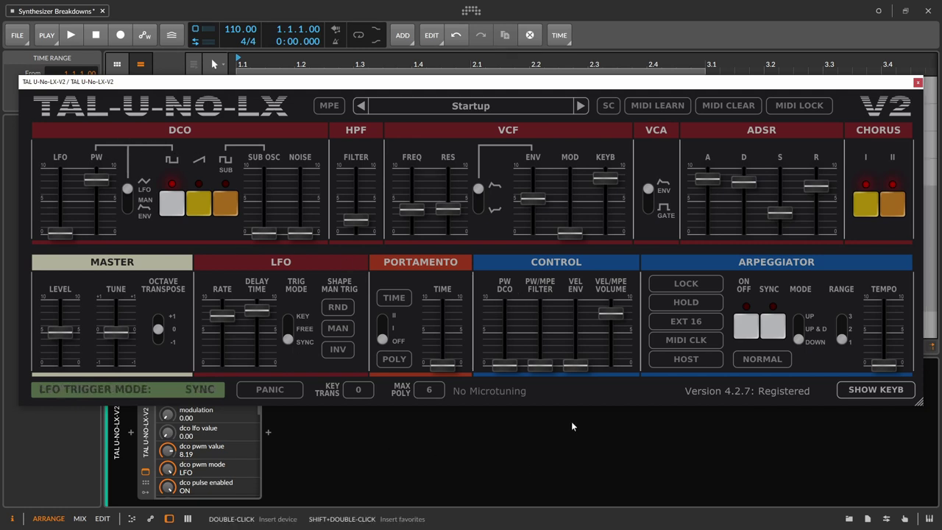
drag(540, 365, 546, 316)
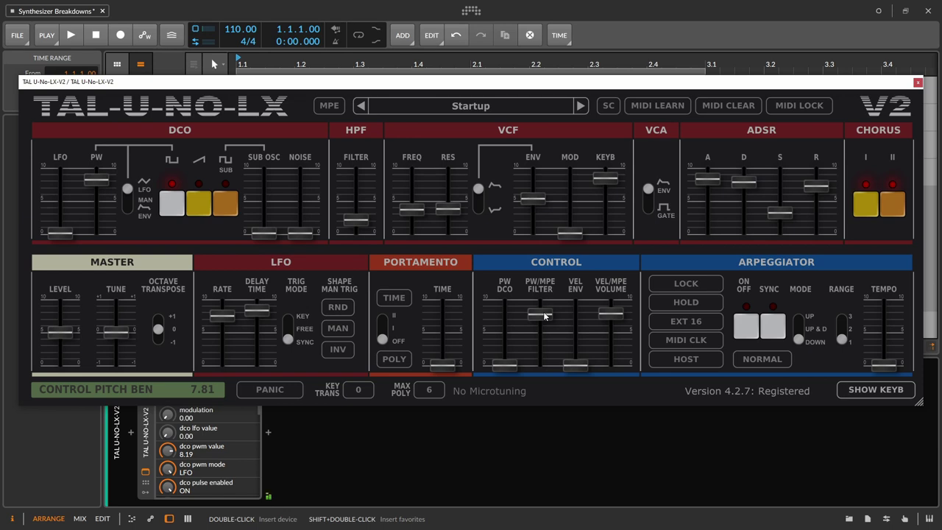
drag(544, 316, 548, 326)
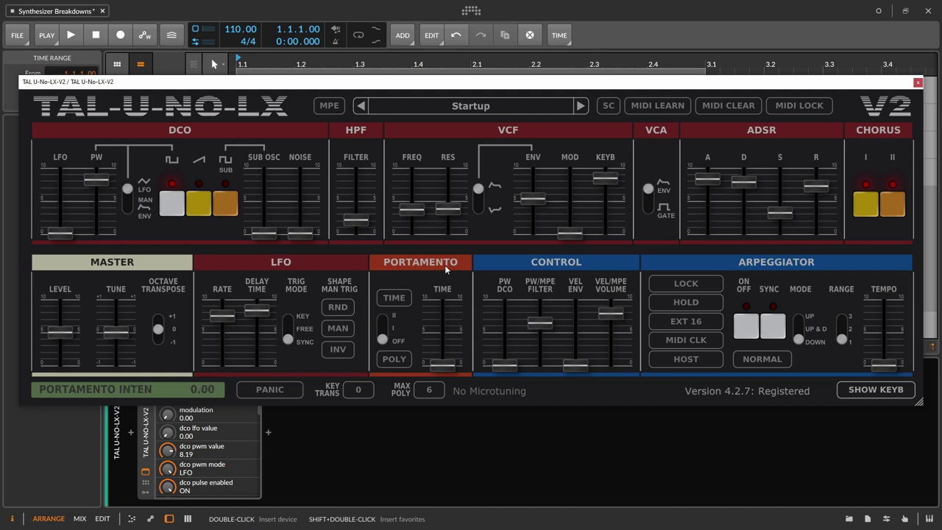
- Set the maximum polyphony to 12 and the portamento to mode I with a time of 7.21
mouse_move(383, 340)
click(382, 318)
click(431, 390)
click(438, 372)
click(384, 335)
drag(449, 364, 456, 318)
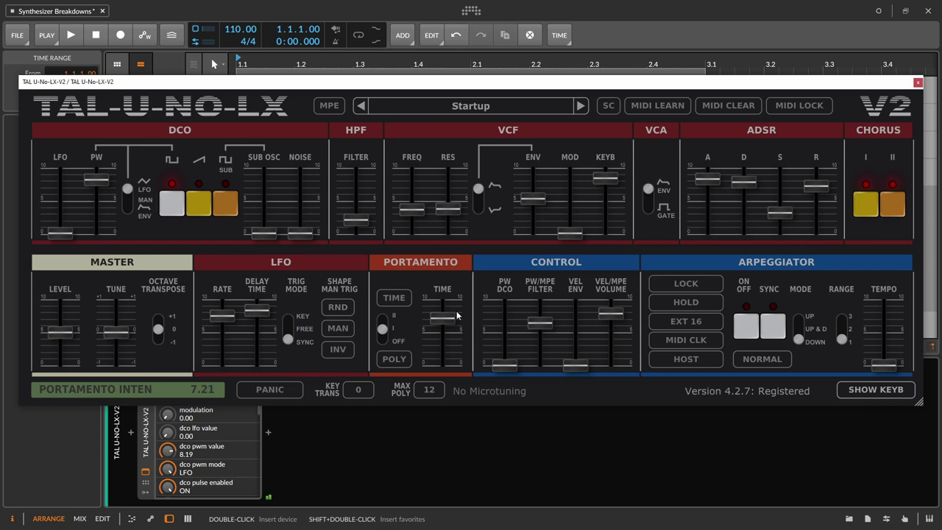
- Try another portamento mode and switch portamento off
click(382, 322)
mouse_move(458, 315)
click(385, 319)
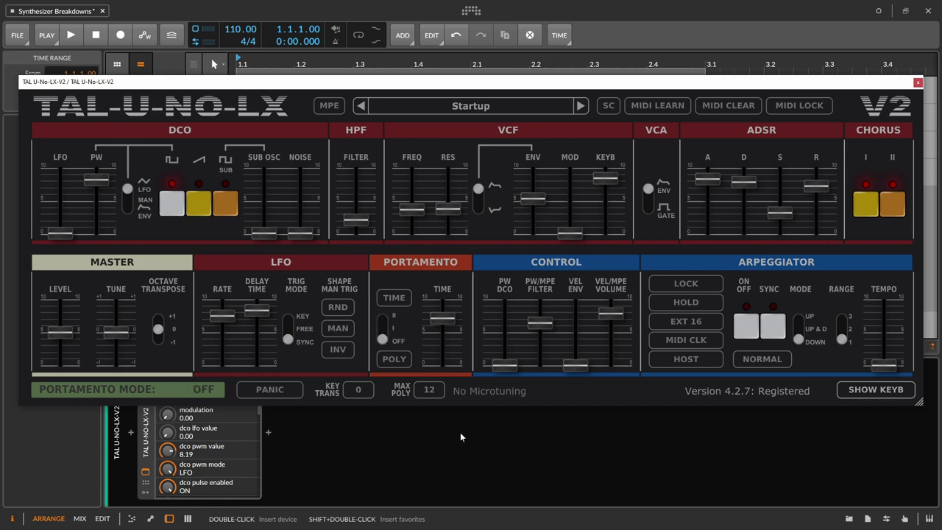